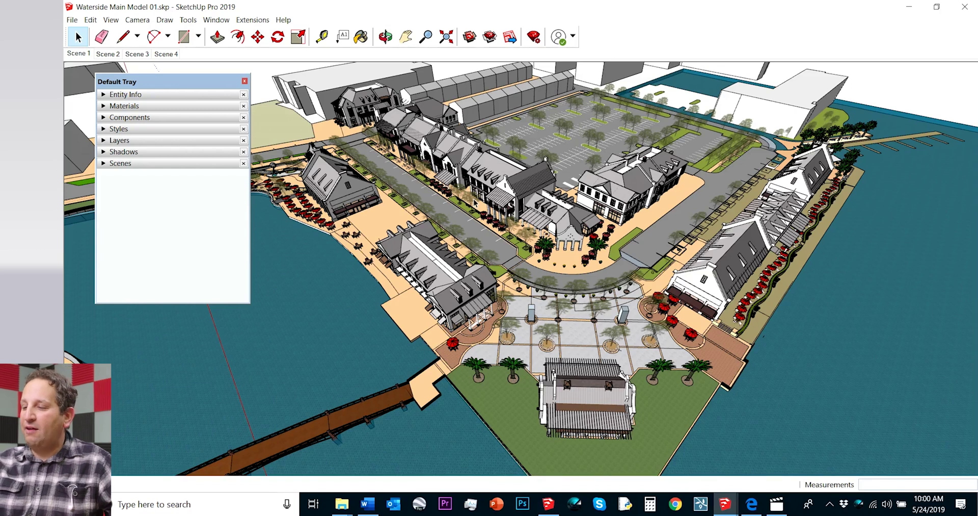
Step: Switch to the video player and play the rendered waterside fly-through
{"action": "left_click", "coordinate": [777, 503]}
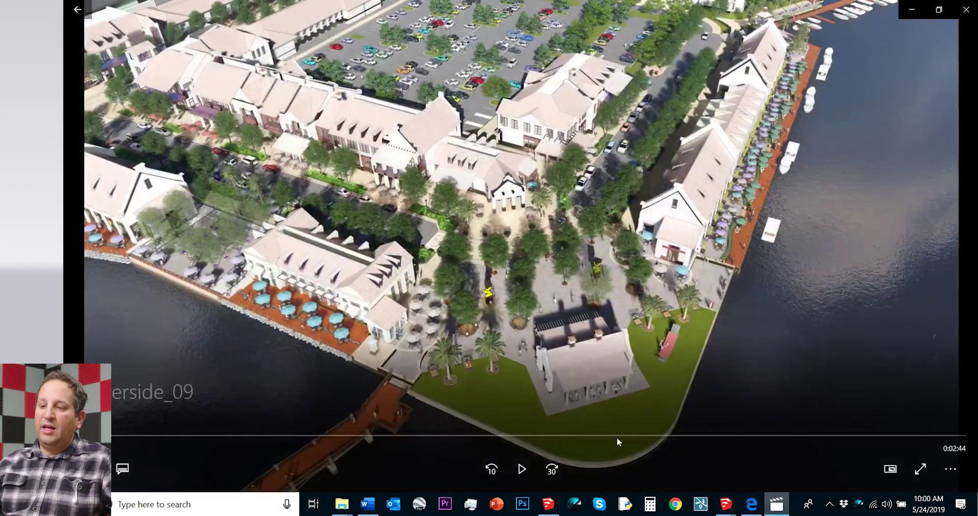
{"action": "left_click", "coordinate": [529, 469]}
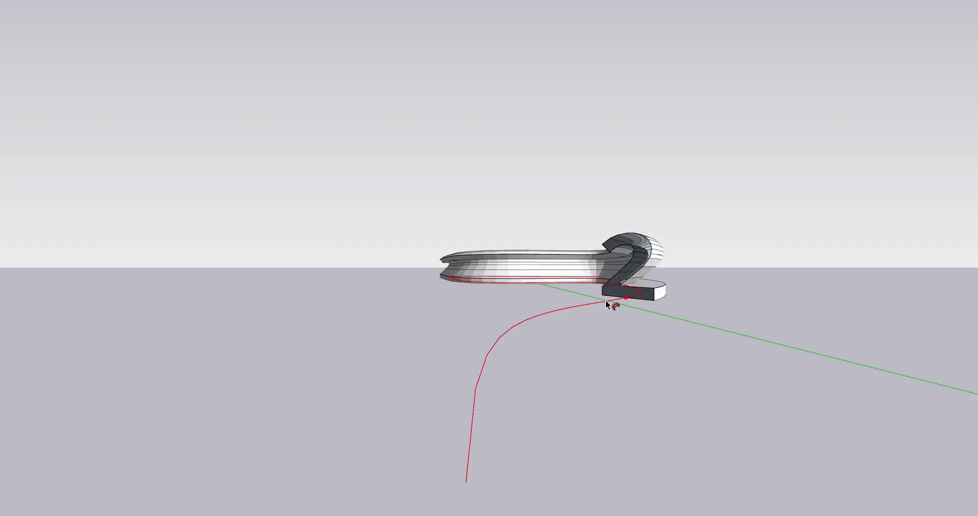
Step: Extrude the profile along the curved path with Follow Me
{"action": "left_click_drag", "start_coordinate": [606, 305], "coordinate": [468, 487]}
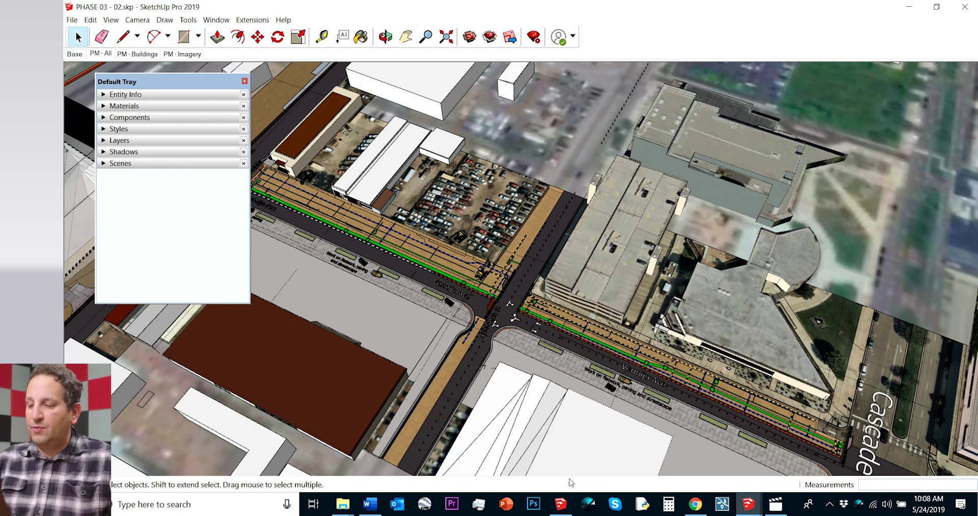
Step: Switch to Chrome and view the SketchUp Pro 2019 Windows Quick Reference Card PDF
{"action": "left_click", "coordinate": [695, 504]}
{"action": "left_click", "coordinate": [416, 11]}
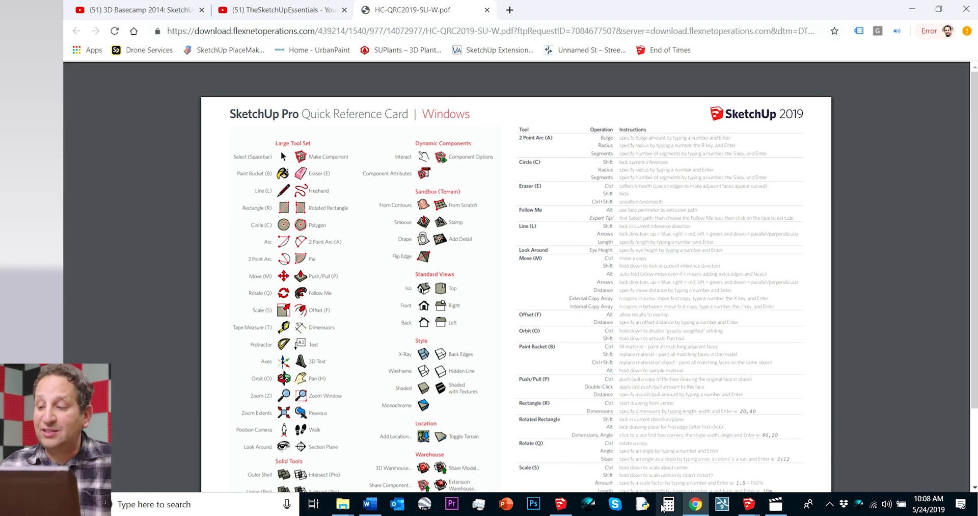
Step: Switch to the untitled SketchUp 2019 model and look up the shortcut for Hide Rest Of Model by filtering the preferences for "hide re"
{"action": "left_click", "coordinate": [747, 504]}
{"action": "left_click", "coordinate": [876, 454]}
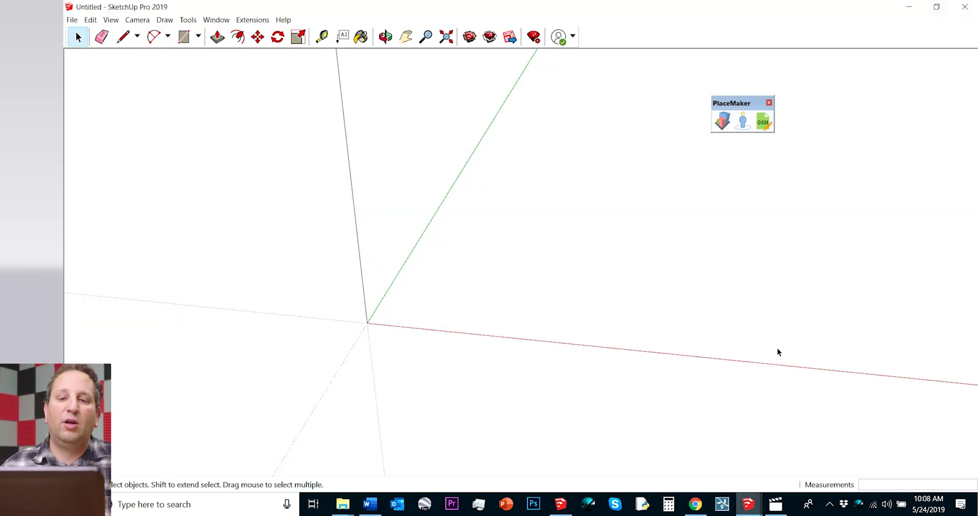
{"action": "left_click", "coordinate": [225, 20]}
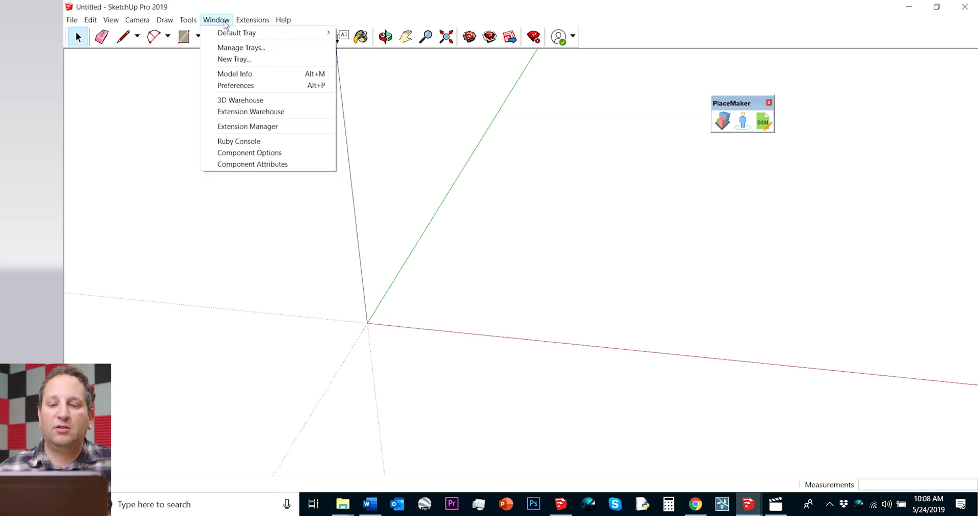
{"action": "left_click", "coordinate": [231, 86]}
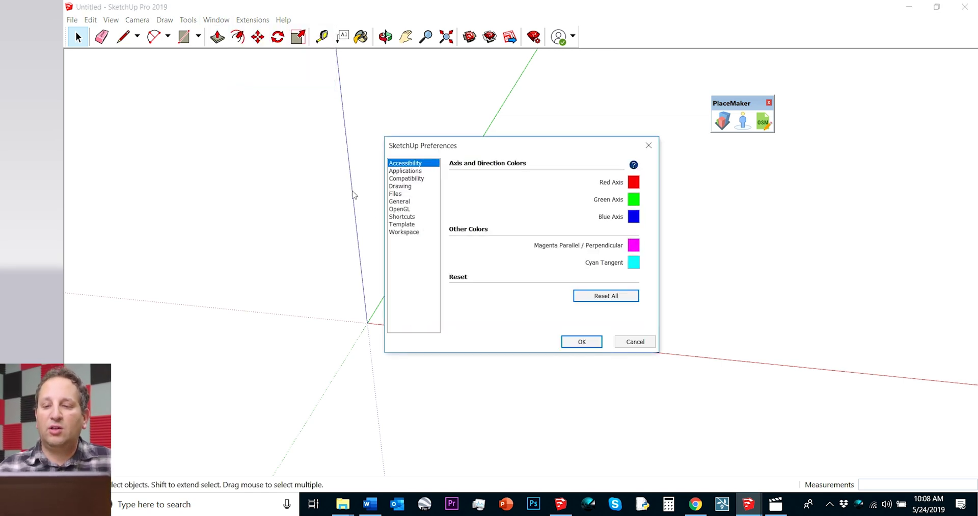
{"action": "left_click", "coordinate": [409, 217]}
{"action": "left_click", "coordinate": [501, 166]}
{"action": "type", "text": "hide re"}
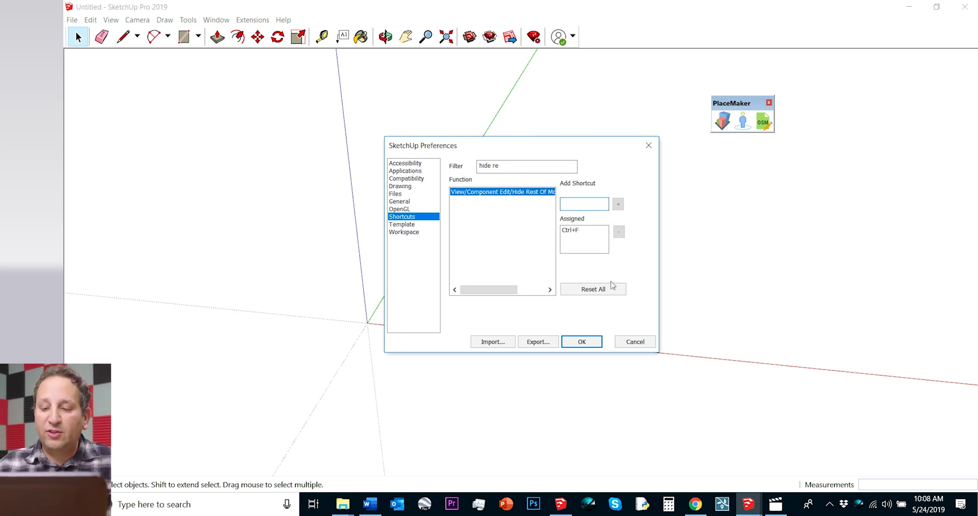
{"action": "left_click", "coordinate": [636, 342]}
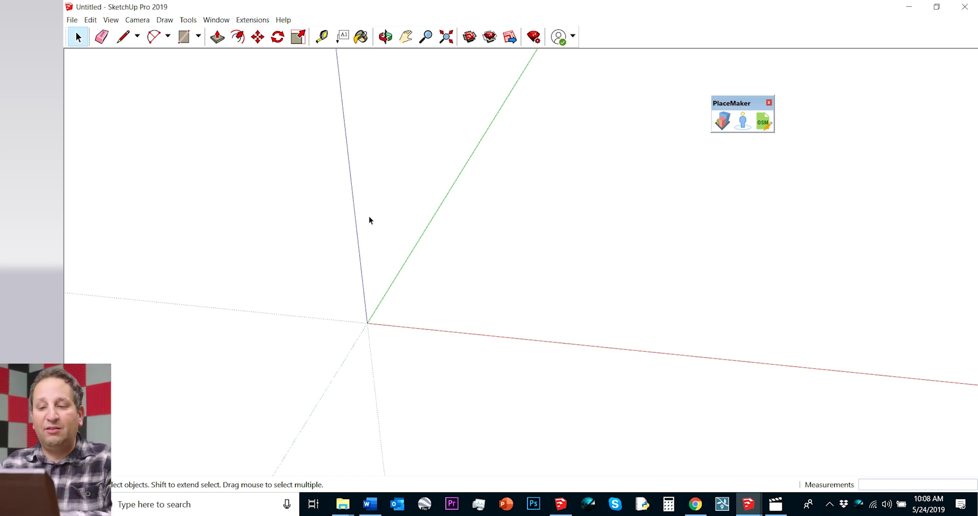
Step: Draw a 600' line parallel to the green axis, starting near the red axis, and select it
{"action": "key", "text": "l"}
{"action": "left_click", "coordinate": [435, 325]}
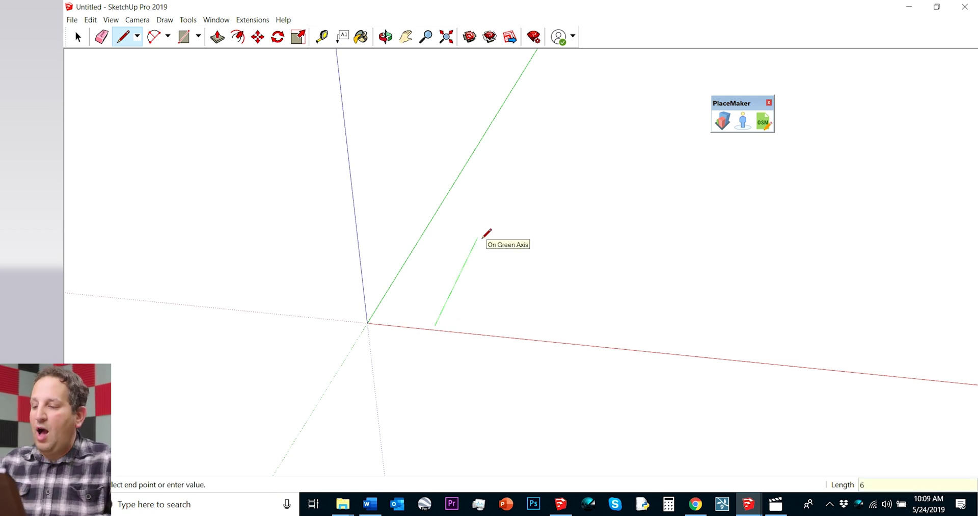
{"action": "type", "text": "600'"}
{"action": "key", "text": "Return"}
{"action": "key", "text": "space"}
{"action": "middle_click_drag", "start_coordinate": [487, 239], "coordinate": [543, 263]}
{"action": "left_click_drag", "start_coordinate": [542, 262], "coordinate": [455, 226]}
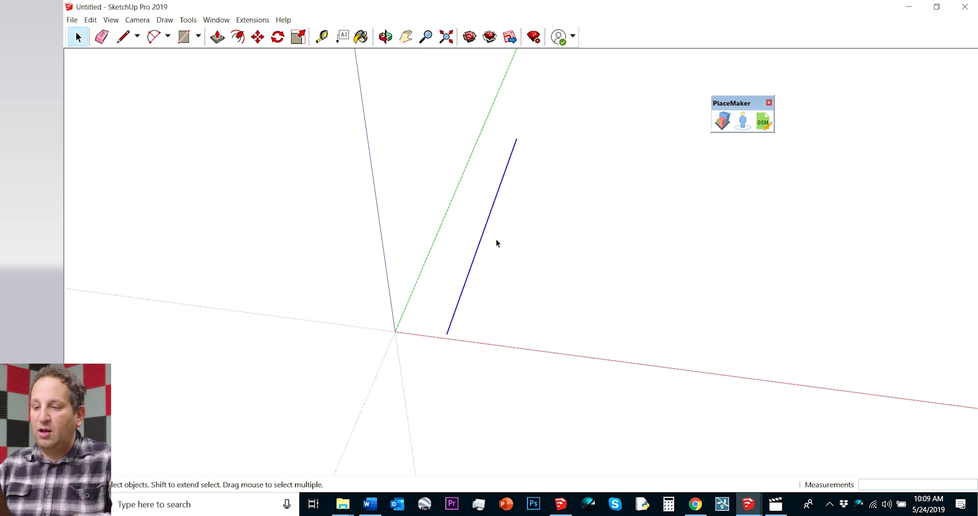
Step: Check the new line's length with a temporary dimension between its endpoints
{"action": "key", "text": "d"}
{"action": "left_click", "coordinate": [447, 334]}
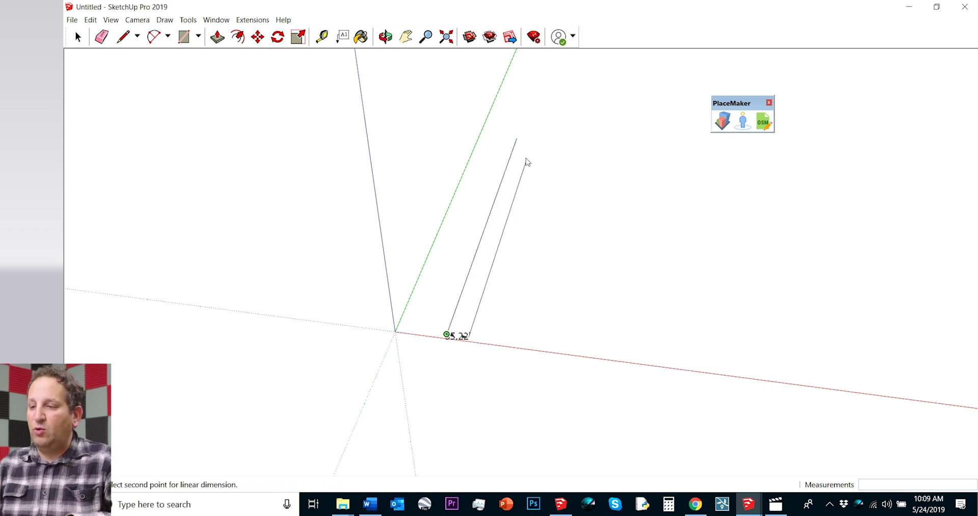
{"action": "left_click", "coordinate": [517, 139]}
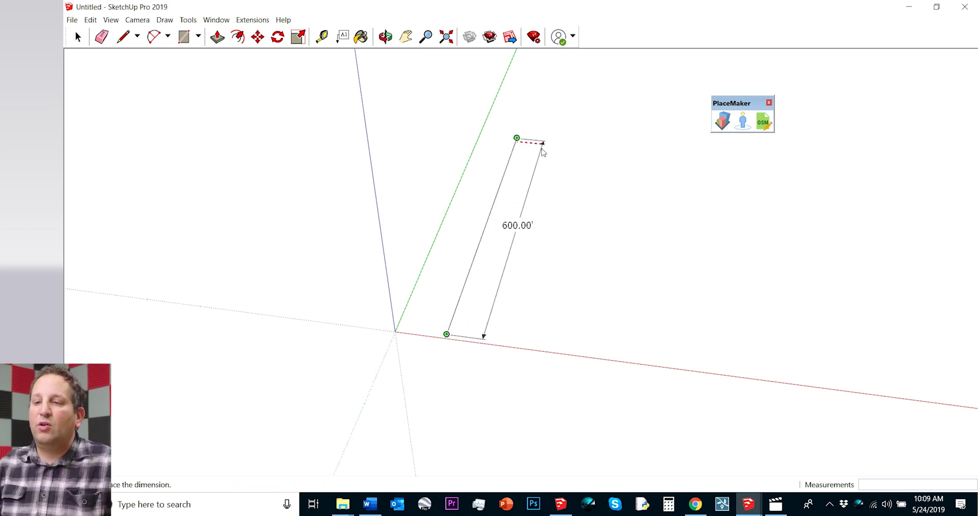
{"action": "key", "text": "space"}
Step: Select the line and start building an Urban Paint street profile from it
{"action": "left_click_drag", "start_coordinate": [515, 213], "coordinate": [442, 214]}
{"action": "left_click", "coordinate": [252, 20]}
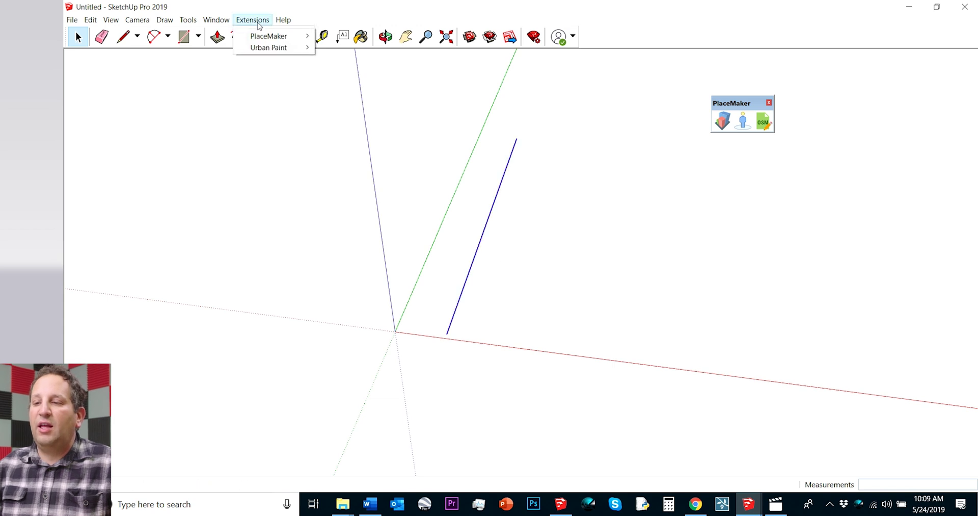
{"action": "mouse_move", "coordinate": [267, 51]}
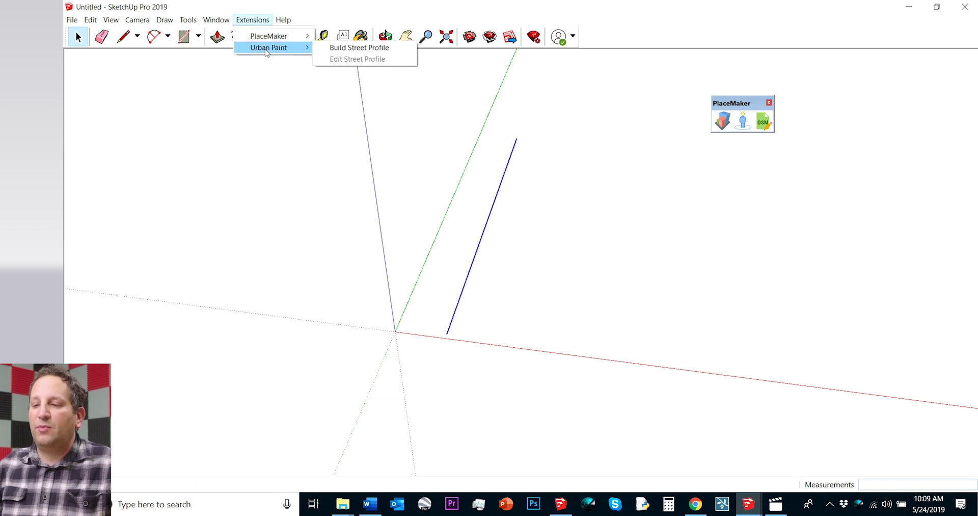
{"action": "left_click", "coordinate": [353, 49]}
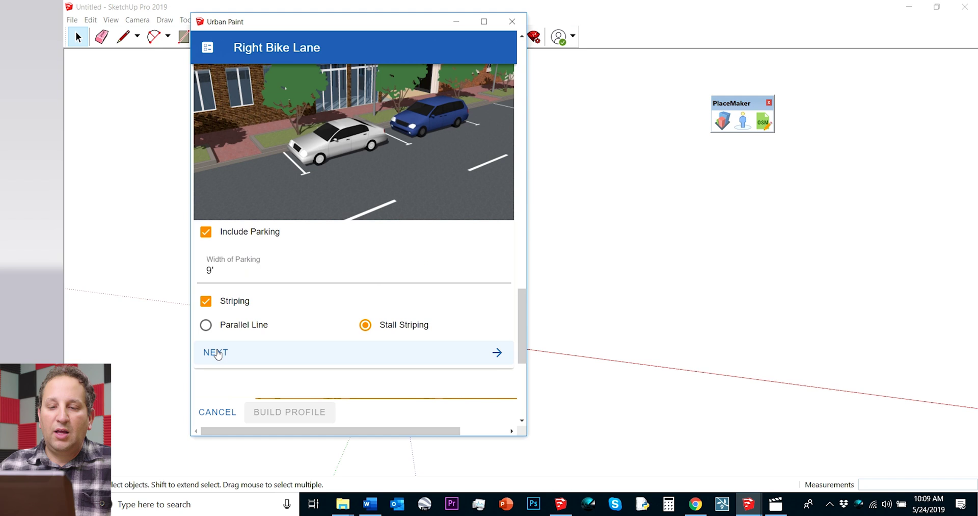
Step: Accept the parking with stall striping and include a 4' right bike lane with striping and paint
{"action": "left_click", "coordinate": [212, 351]}
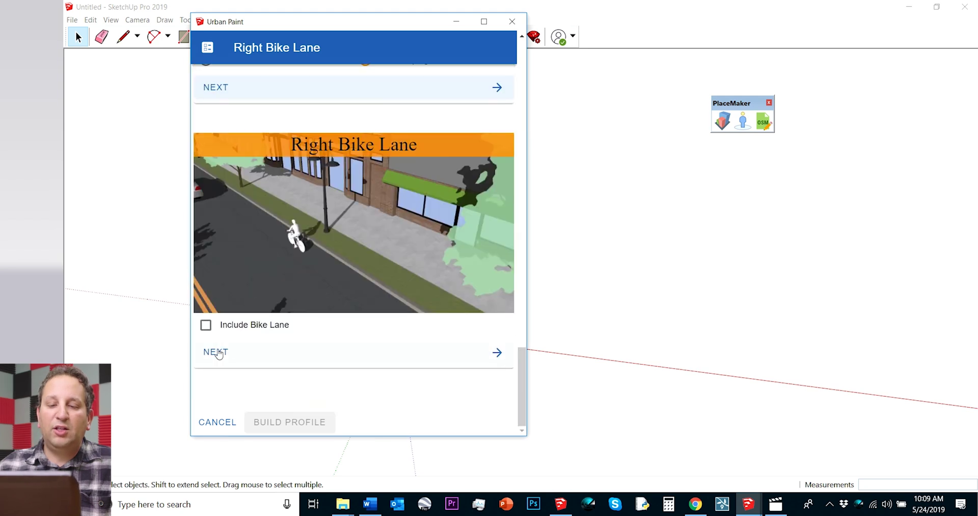
{"action": "left_click", "coordinate": [232, 329]}
{"action": "left_click", "coordinate": [206, 393]}
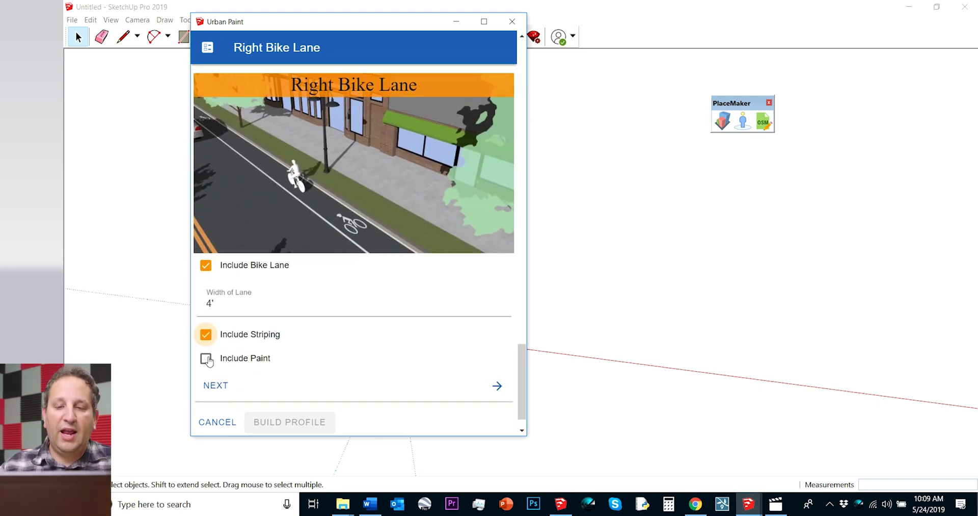
{"action": "left_click", "coordinate": [206, 360]}
{"action": "left_click", "coordinate": [219, 390]}
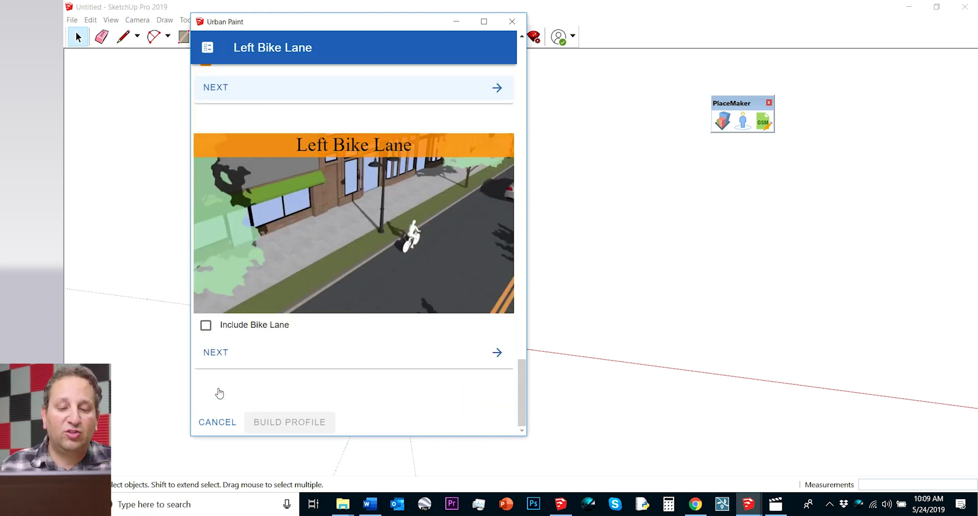
Step: Include a 4' left bike lane with striping and no paint
{"action": "left_click", "coordinate": [221, 328]}
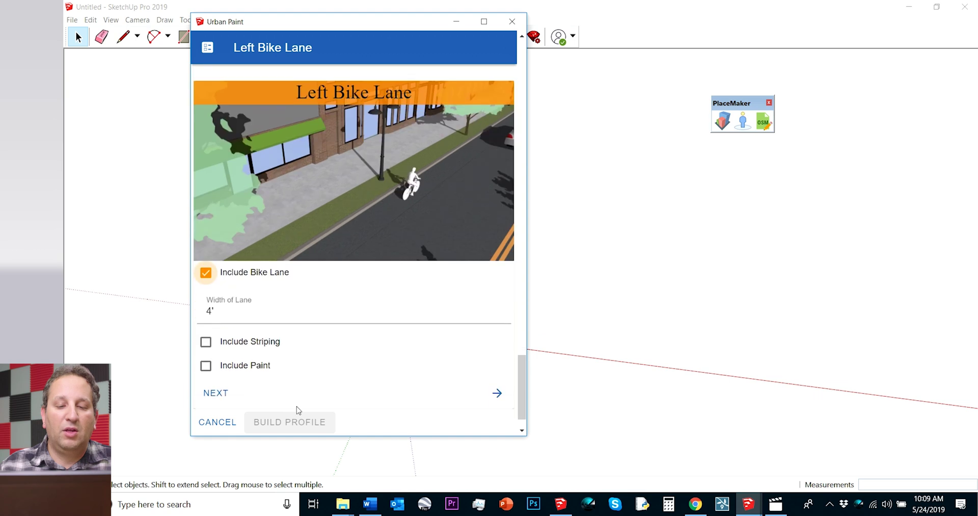
{"action": "left_click", "coordinate": [205, 335]}
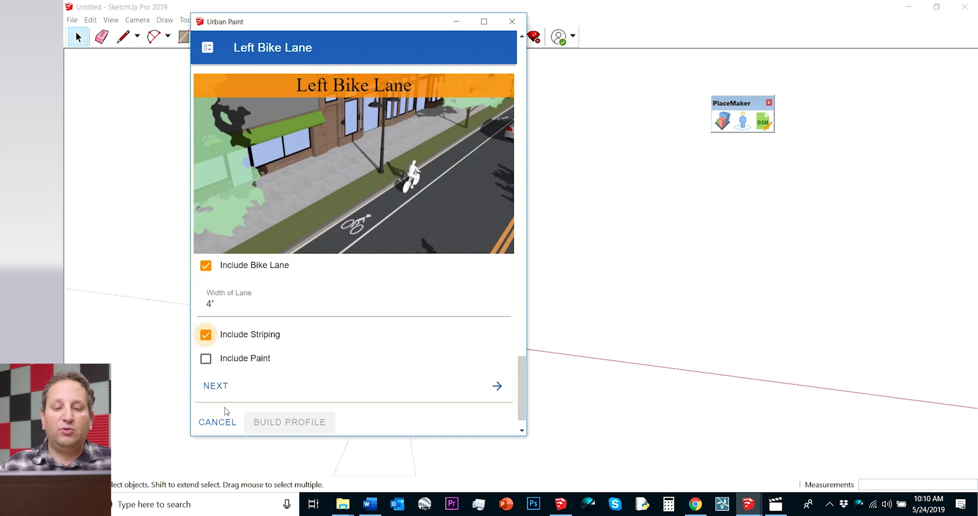
{"action": "left_click", "coordinate": [218, 390]}
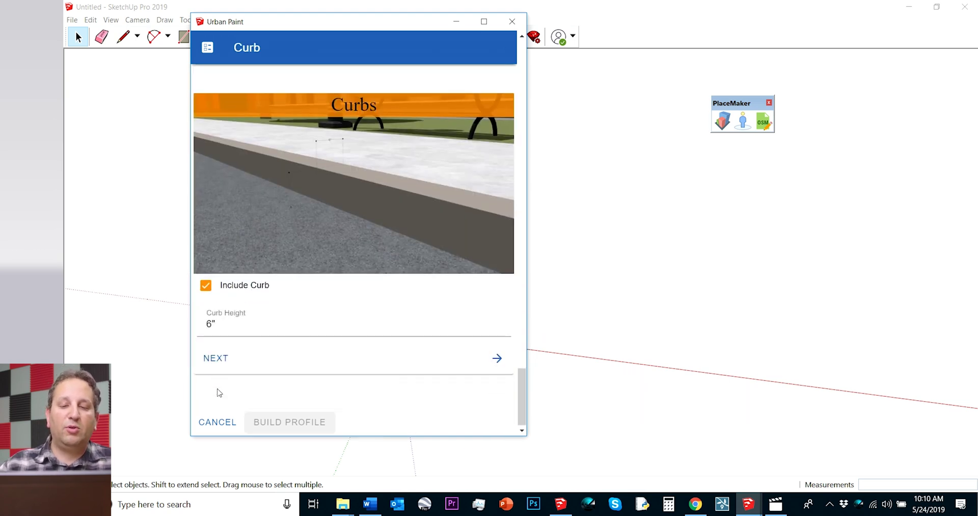
Step: Accept the 6" curb and include a 12' striped median
{"action": "left_click", "coordinate": [210, 357]}
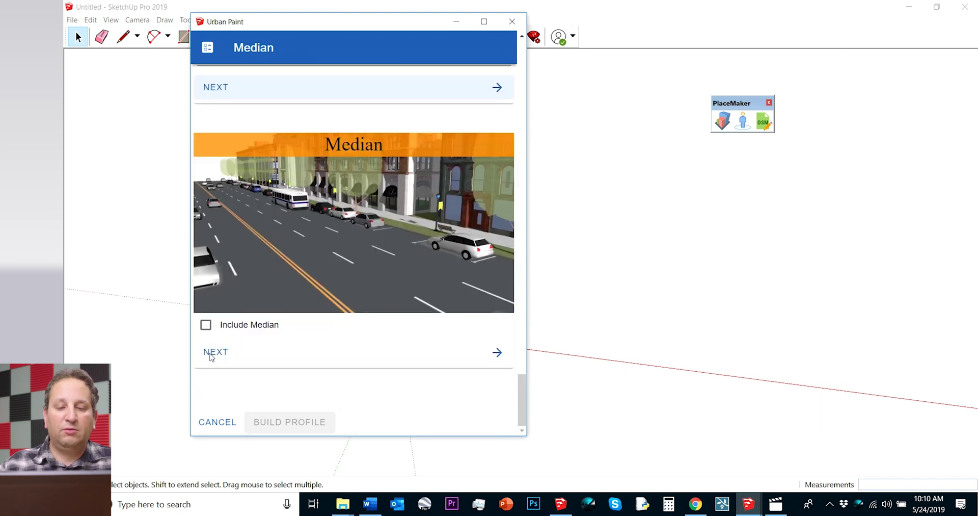
{"action": "left_click", "coordinate": [206, 325]}
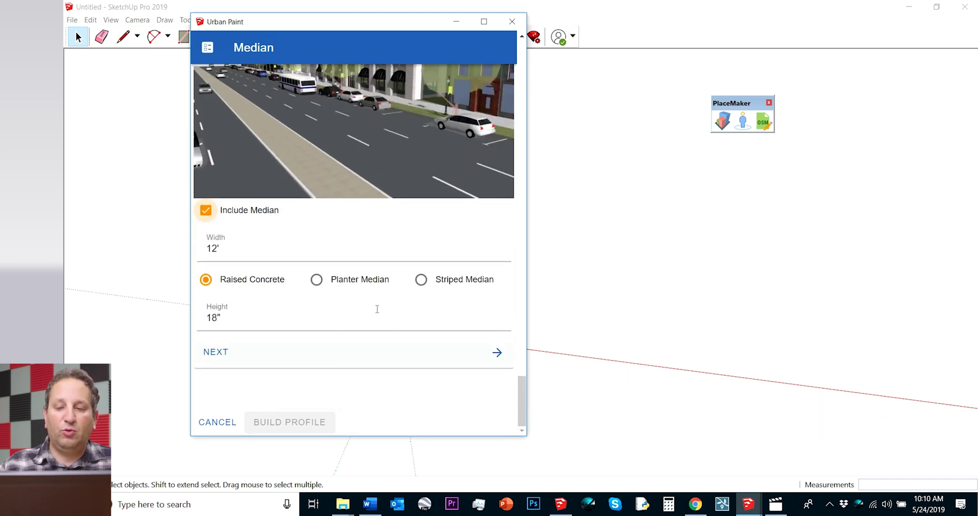
{"action": "left_click", "coordinate": [316, 281]}
{"action": "left_click", "coordinate": [418, 280]}
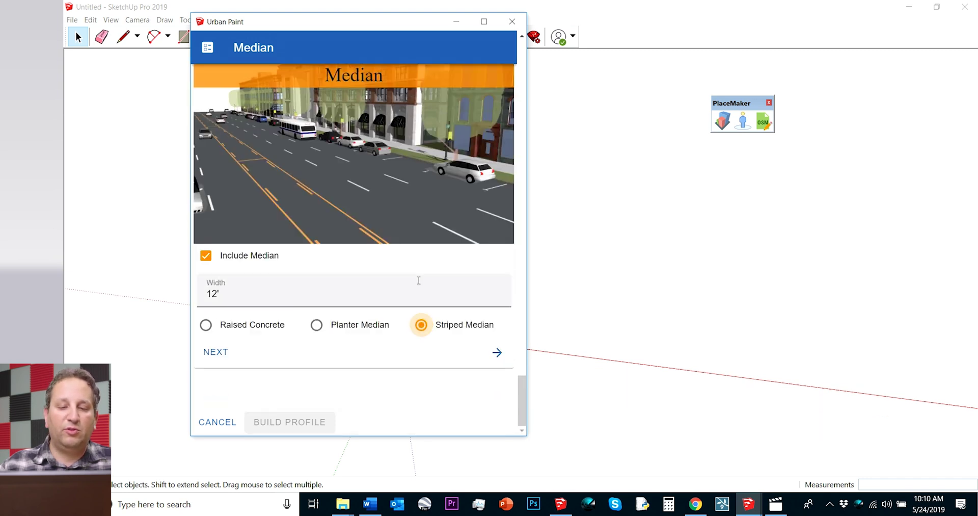
{"action": "left_click", "coordinate": [217, 352]}
Step: Accept the walk entourage options and select all four building models for the street's right side, including UP Contemporary Building 01#1 and UP Store Front Narrow 01
{"action": "left_click", "coordinate": [216, 352]}
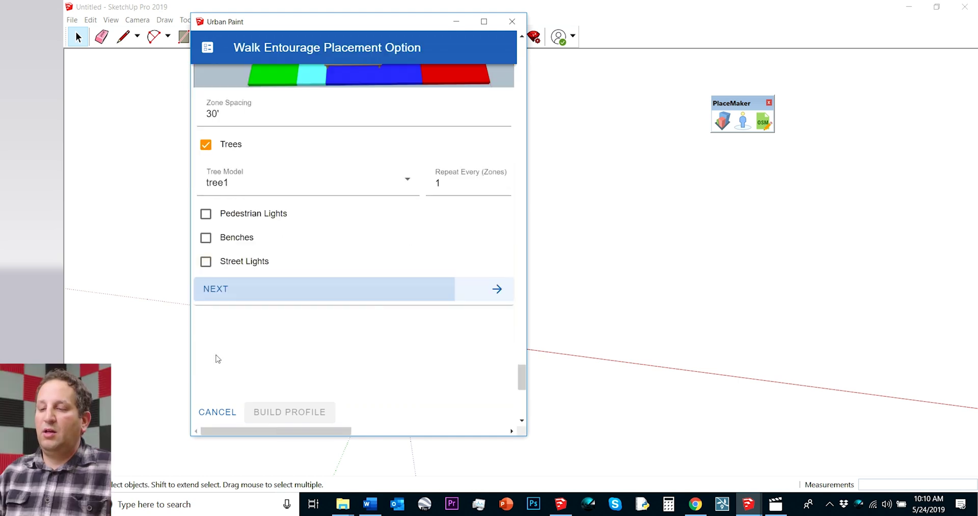
{"action": "scroll", "coordinate": [218, 358], "scroll_direction": "down", "scroll_amount": 7}
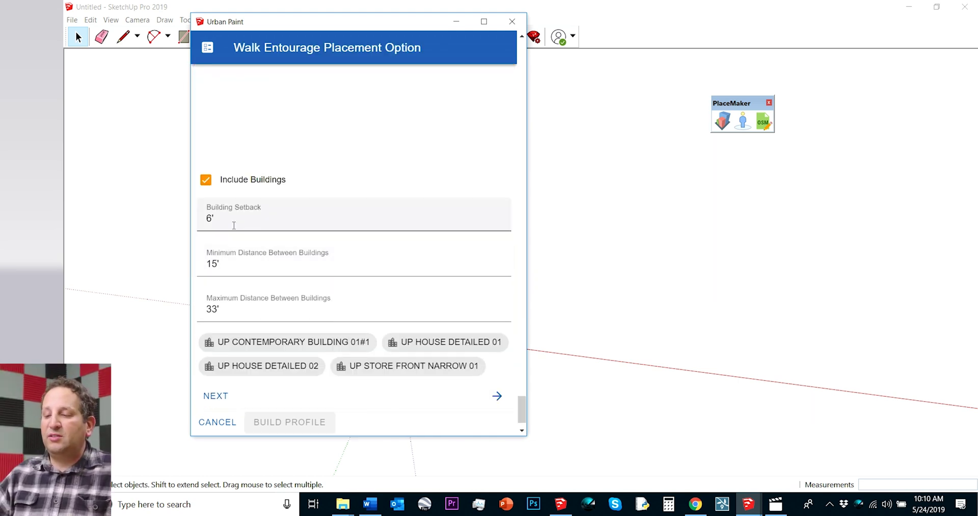
{"action": "left_click", "coordinate": [267, 341]}
{"action": "left_click", "coordinate": [269, 366]}
{"action": "left_click", "coordinate": [402, 366]}
{"action": "left_click", "coordinate": [438, 341]}
{"action": "left_click", "coordinate": [212, 396]}
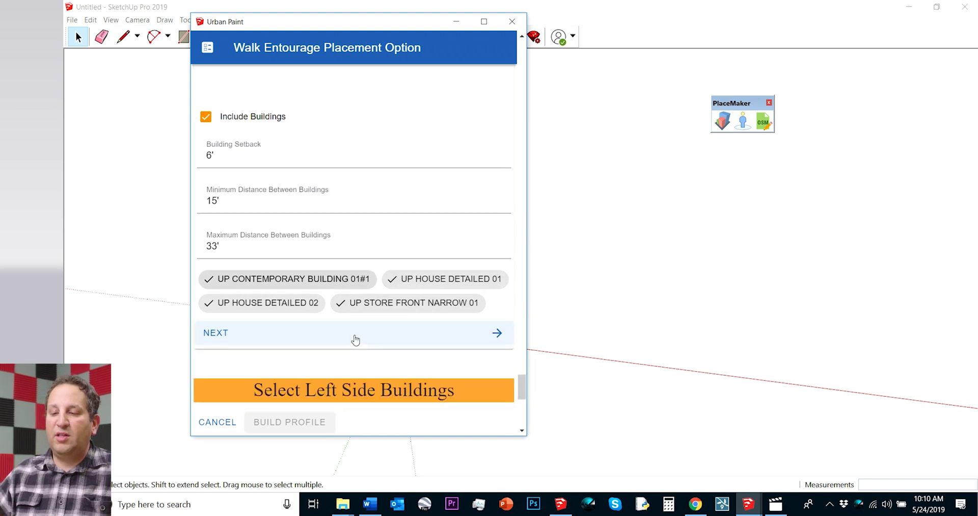
Step: Select all four building models for the street's left side and build the street profile
{"action": "scroll", "coordinate": [337, 338], "scroll_direction": "down", "scroll_amount": 5}
{"action": "scroll", "coordinate": [337, 338], "scroll_direction": "down", "scroll_amount": 3}
{"action": "left_click", "coordinate": [239, 308]}
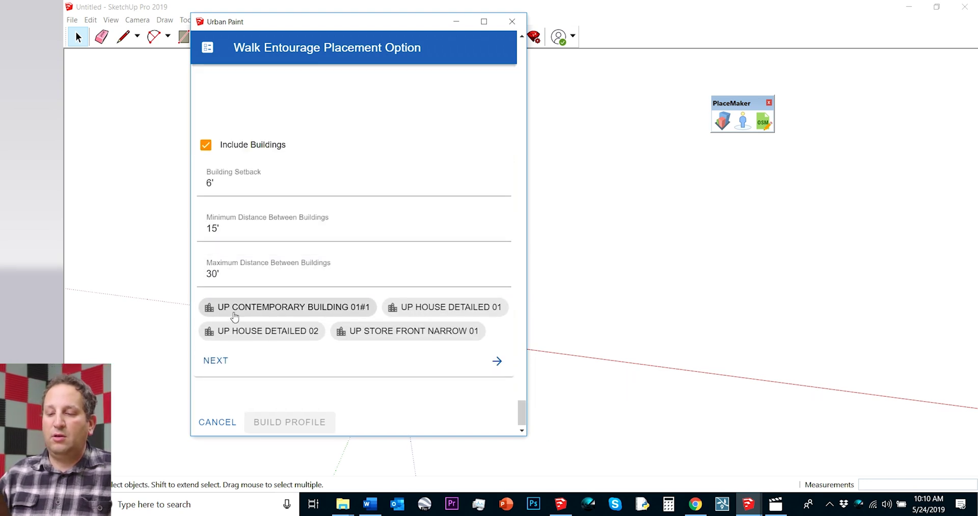
{"action": "left_click", "coordinate": [243, 330]}
{"action": "left_click", "coordinate": [407, 331]}
{"action": "left_click", "coordinate": [443, 306]}
{"action": "left_click", "coordinate": [216, 360]}
{"action": "left_click", "coordinate": [254, 413]}
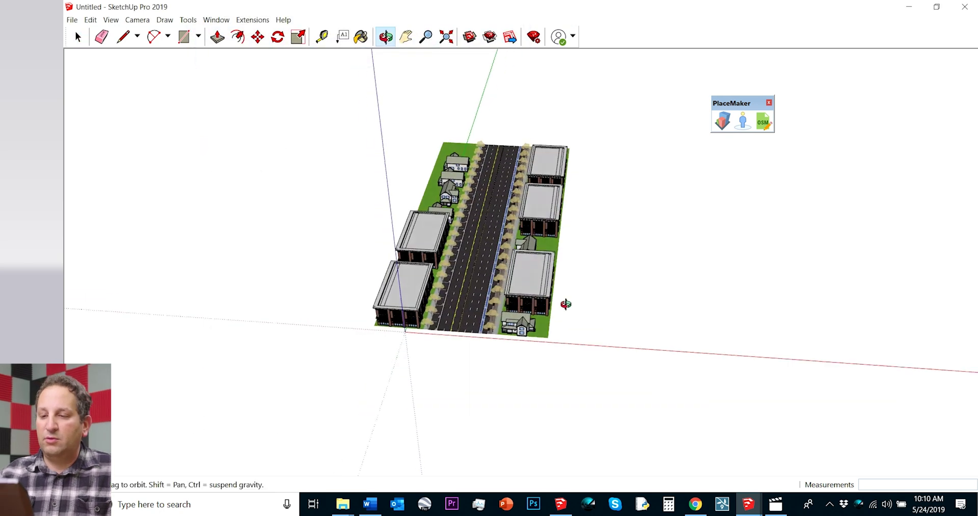
Step: Examine the generated street's lane striping, bike lanes, parking, trees and buildings from close up
{"action": "scroll", "coordinate": [479, 296], "scroll_direction": "up", "scroll_amount": 6}
{"action": "middle_click_drag", "start_coordinate": [486, 308], "coordinate": [521, 233]}
{"action": "middle_click_drag", "start_coordinate": [521, 233], "coordinate": [422, 347]}
{"action": "scroll", "coordinate": [363, 336], "scroll_direction": "up", "scroll_amount": 3}
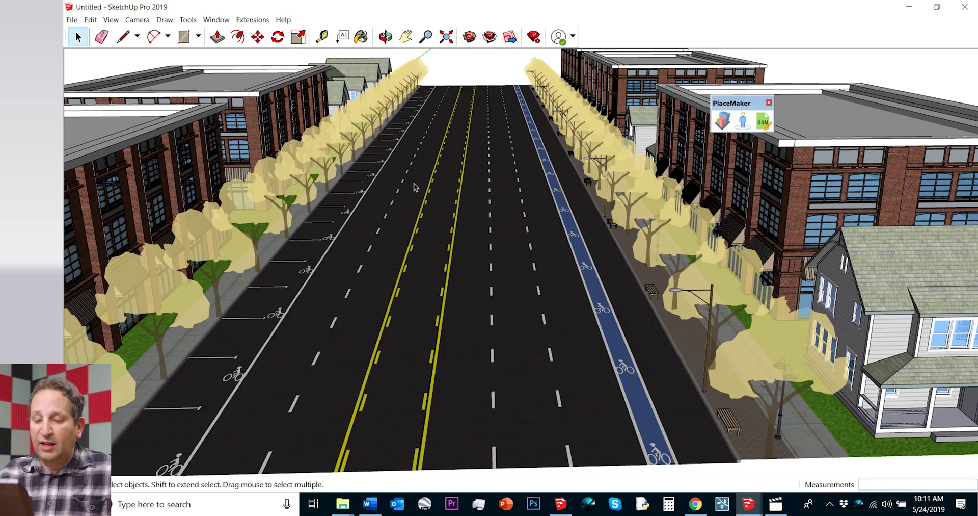
{"action": "scroll", "coordinate": [412, 184], "scroll_direction": "down", "scroll_amount": 3}
{"action": "middle_click_drag", "start_coordinate": [412, 184], "coordinate": [439, 264]}
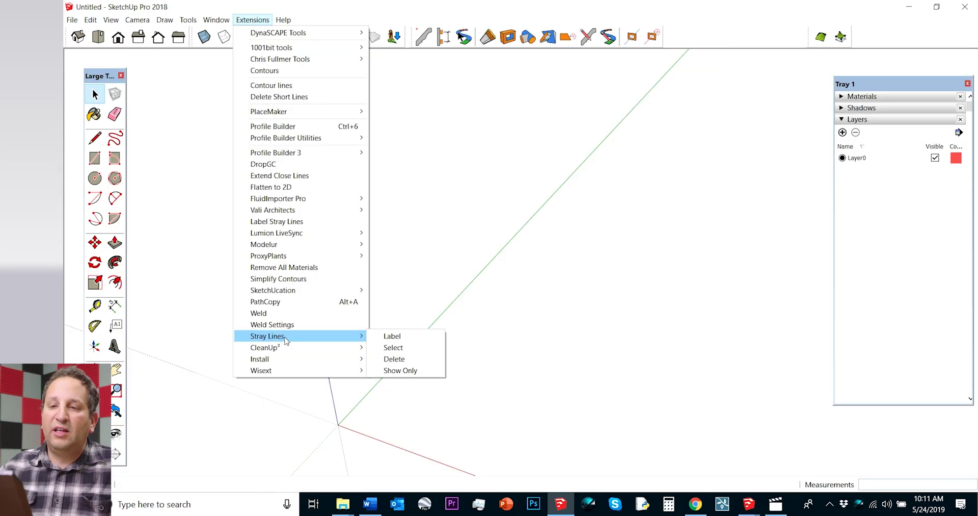
Step: Open the Extension Warehouse in the SketchUp Pro 2018 model
{"action": "left_click", "coordinate": [522, 320]}
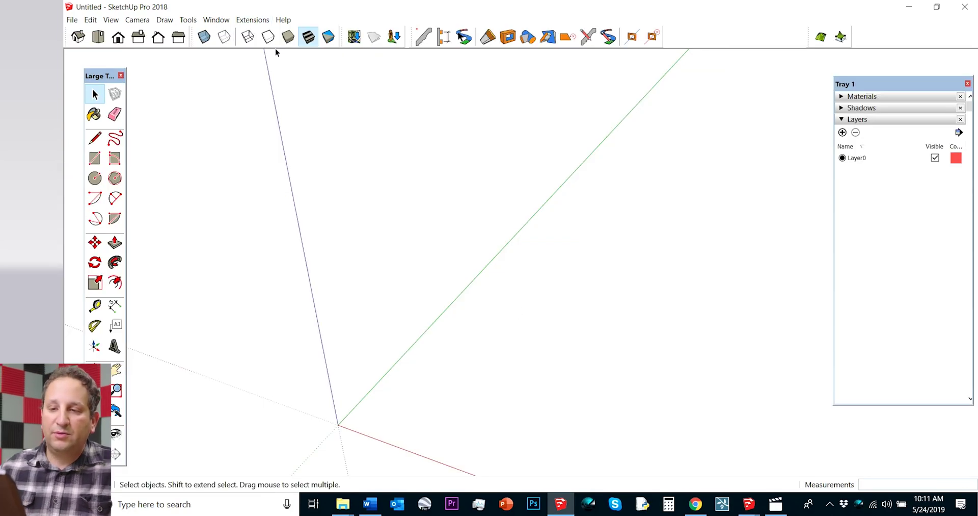
{"action": "left_click", "coordinate": [214, 20]}
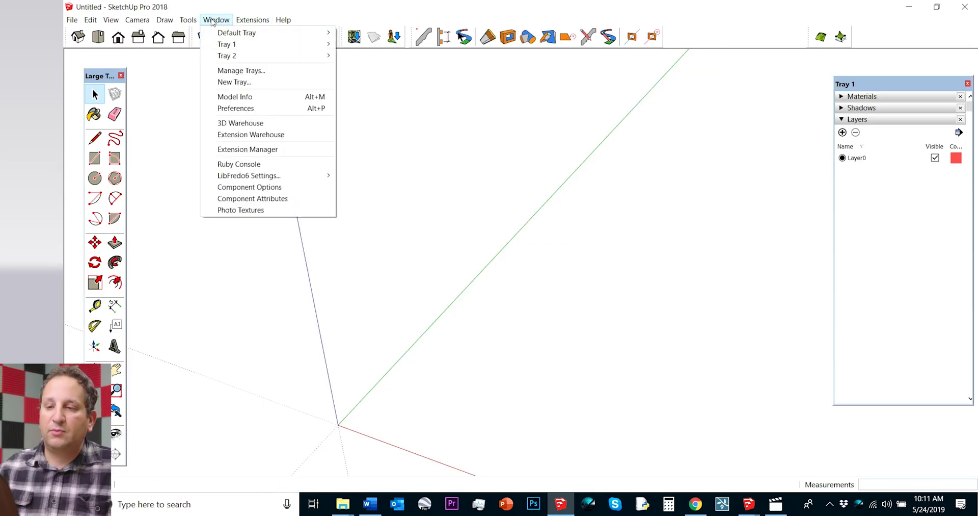
{"action": "left_click", "coordinate": [260, 134]}
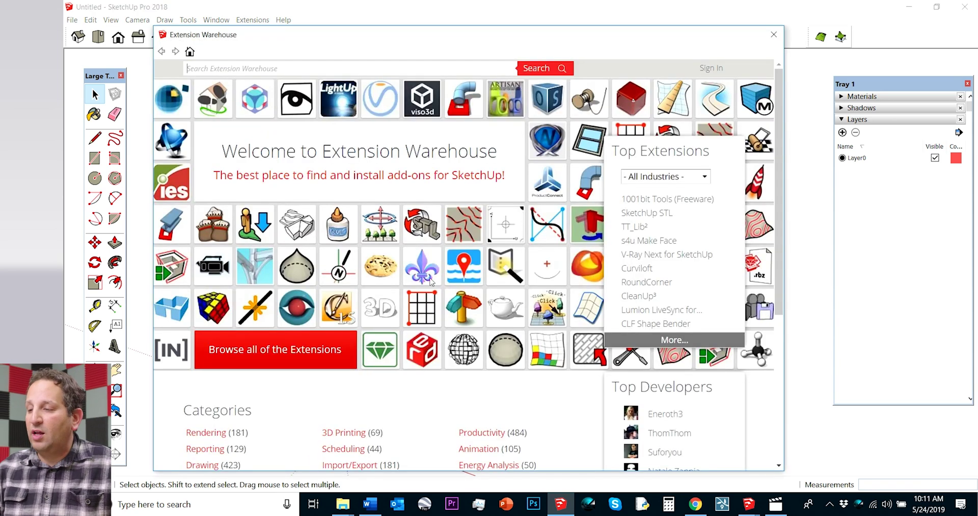
Step: Look through the Extension Warehouse home page and bring up the TheSketchUpEssentials YouTube channel in the browser
{"action": "scroll", "coordinate": [442, 291], "scroll_direction": "down", "scroll_amount": 3}
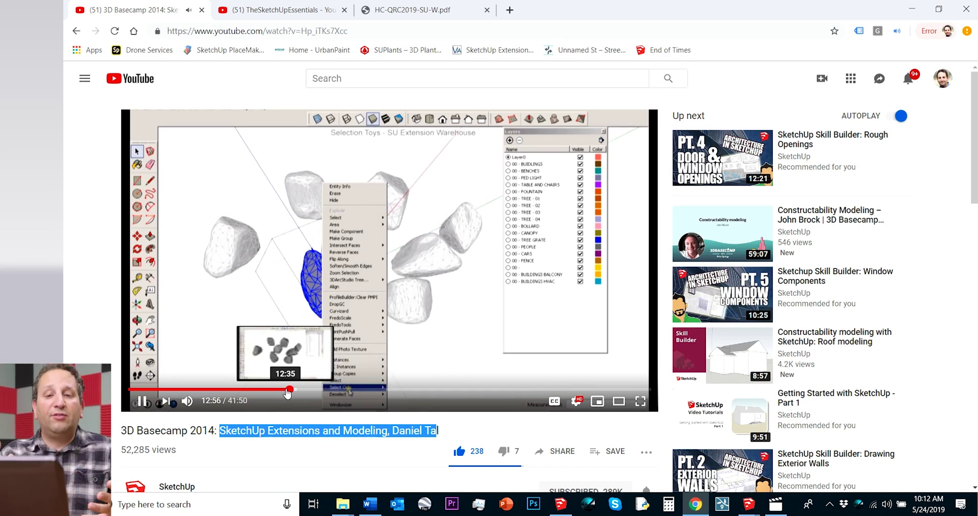
{"action": "left_click", "coordinate": [273, 11]}
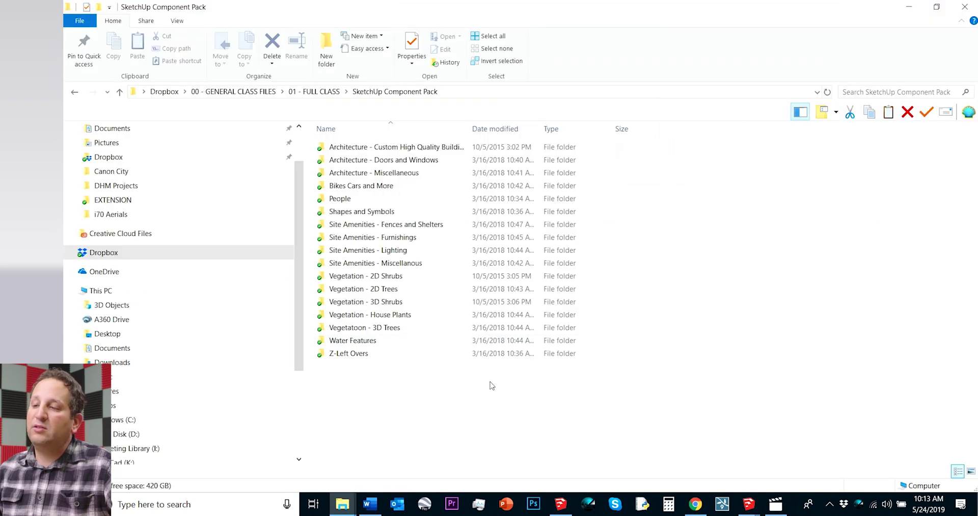
Step: Select all the category folders in the SketchUp Component Pack folder
{"action": "left_click_drag", "start_coordinate": [663, 374], "coordinate": [337, 144]}
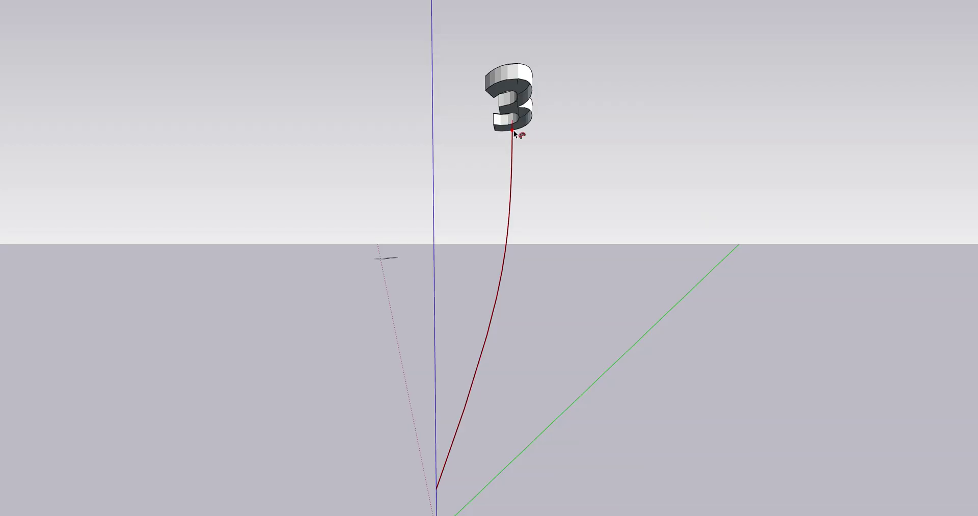
{"action": "mouse_move", "coordinate": [515, 136]}
{"action": "left_mouse_down"}
{"action": "mouse_move", "coordinate": [463, 412]}
{"action": "mouse_move", "coordinate": [437, 493]}
{"action": "left_mouse_up"}
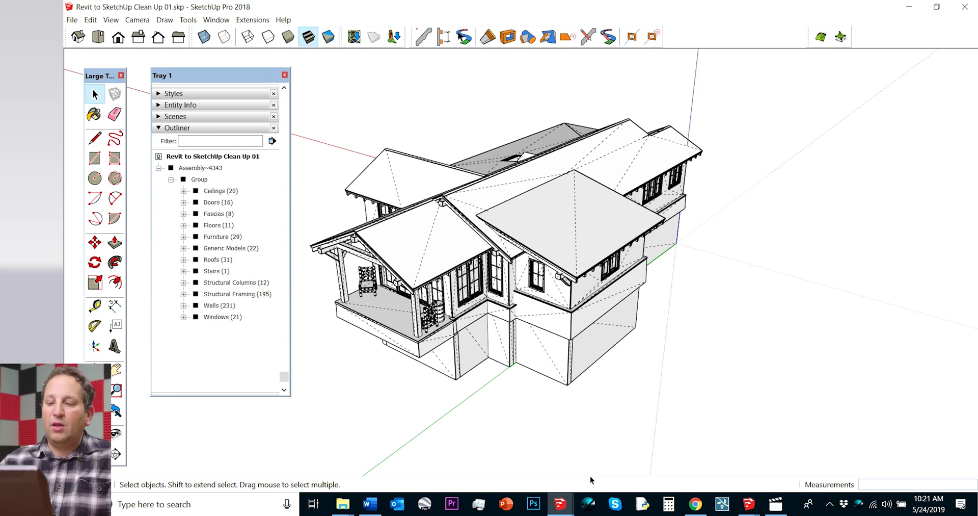
Step: Switch to the browser and show the SimLab page for exporting SketchUp files from Revit
{"action": "left_click", "coordinate": [695, 503]}
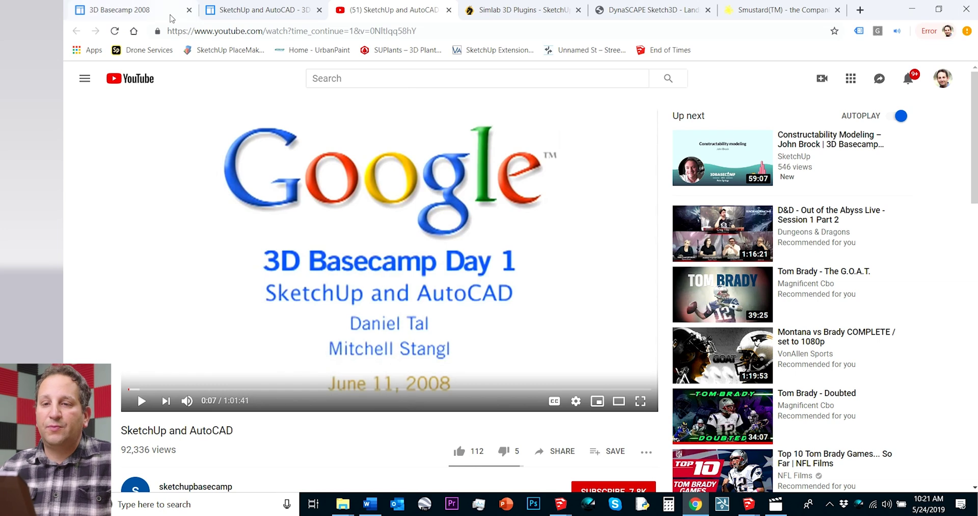
{"action": "key", "text": "ctrl+Tab"}
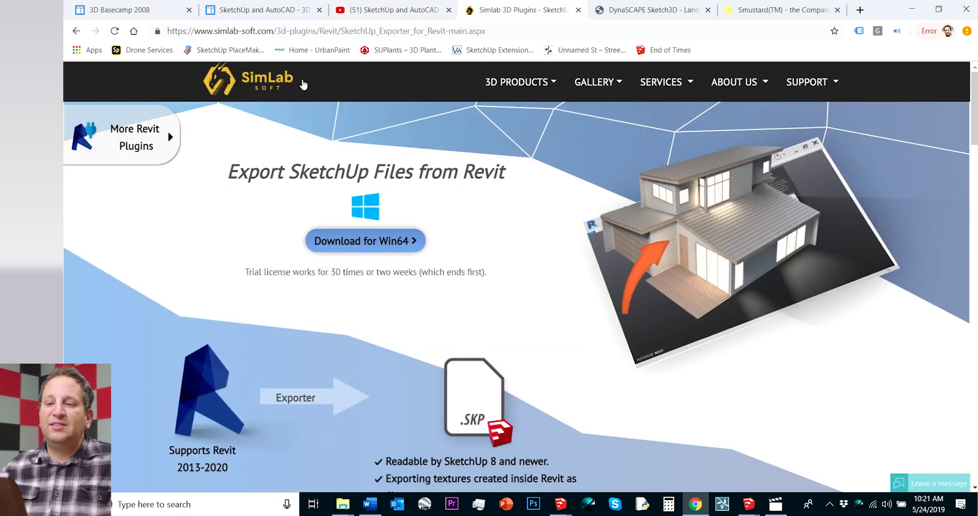
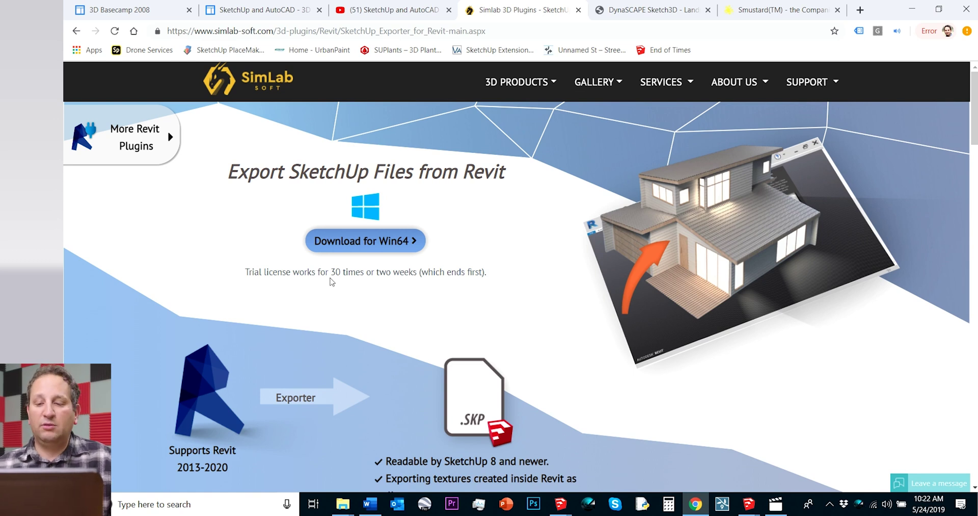
Step: Switch to the Revit to SketchUp Clean Up 01 model in SketchUp and select the whole house assembly
{"action": "left_click", "coordinate": [561, 504]}
{"action": "left_click", "coordinate": [611, 465]}
{"action": "middle_click_drag", "start_coordinate": [480, 269], "coordinate": [495, 270]}
{"action": "scroll", "coordinate": [494, 271], "scroll_direction": "up", "scroll_amount": 3}
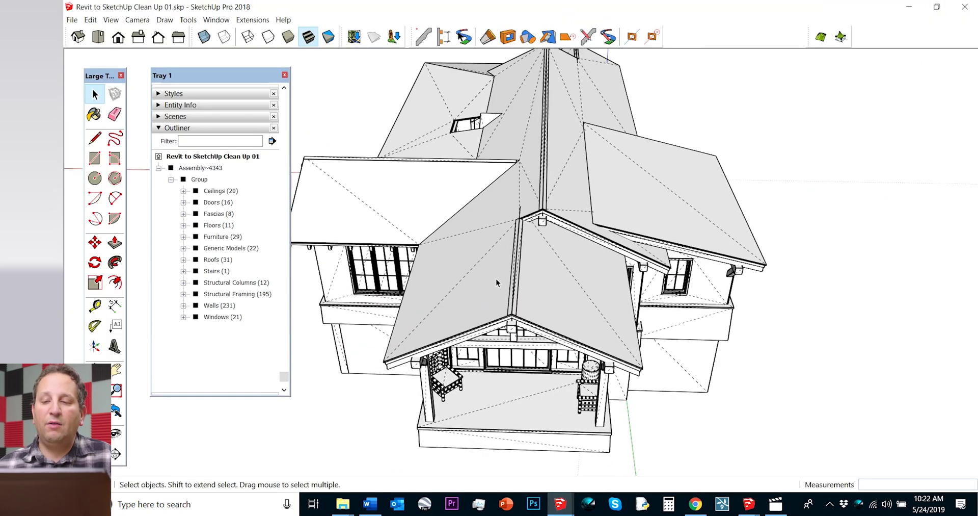
{"action": "scroll", "coordinate": [497, 278], "scroll_direction": "up", "scroll_amount": 2}
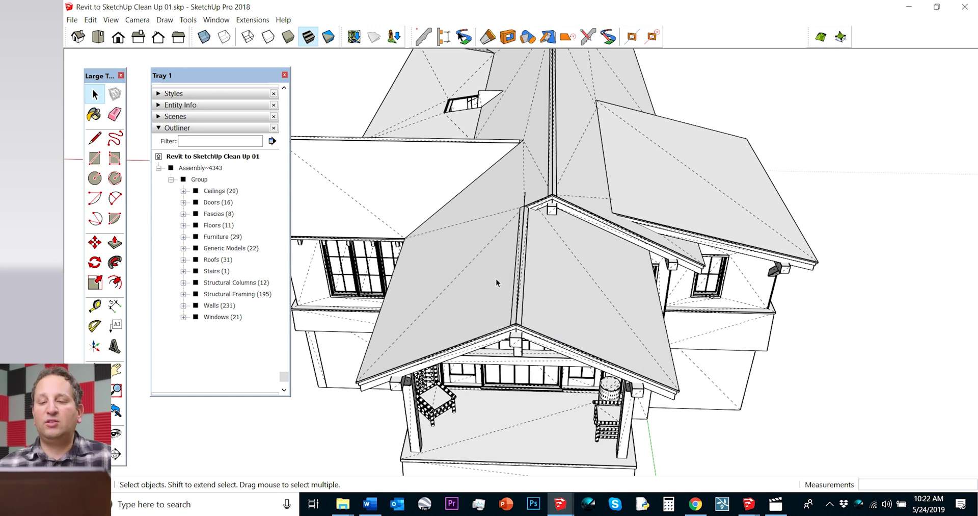
{"action": "middle_click_drag", "start_coordinate": [496, 278], "coordinate": [631, 206]}
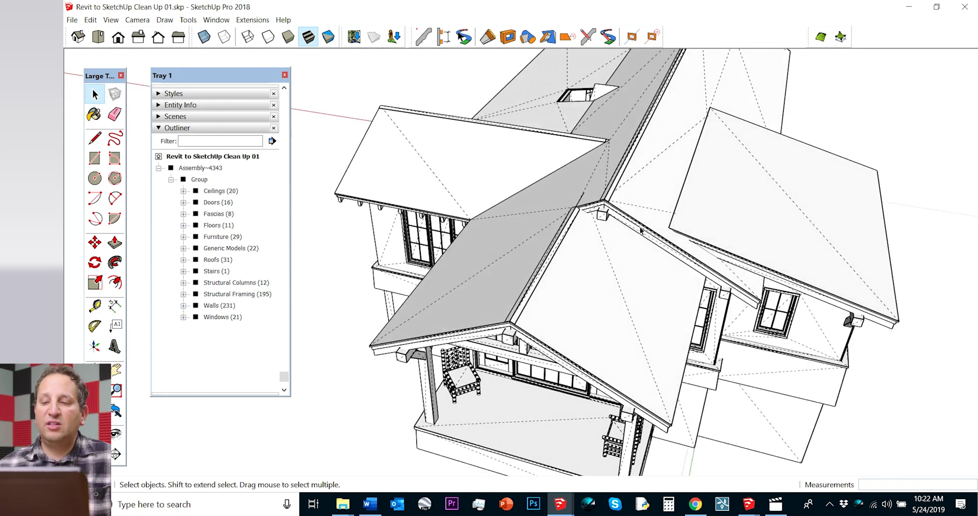
{"action": "left_click", "coordinate": [630, 206]}
{"action": "scroll", "coordinate": [569, 235], "scroll_direction": "down", "scroll_amount": 2}
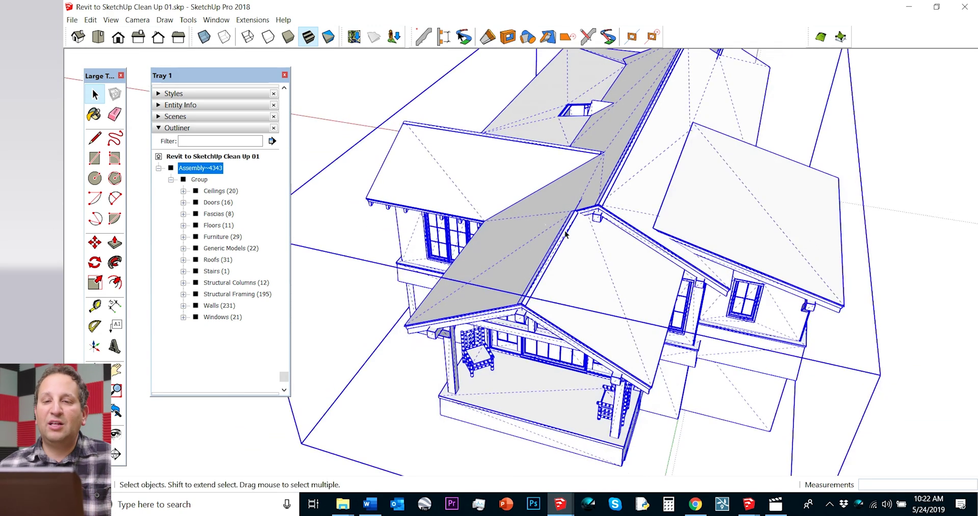
Step: Look up the CleanUp³ tool among the installed extensions without running it
{"action": "left_click", "coordinate": [253, 20]}
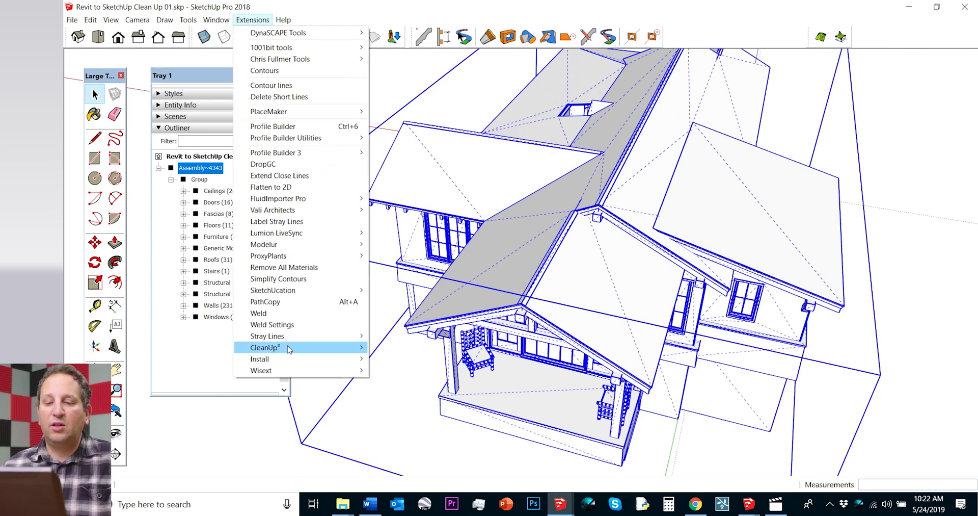
{"action": "mouse_move", "coordinate": [289, 347]}
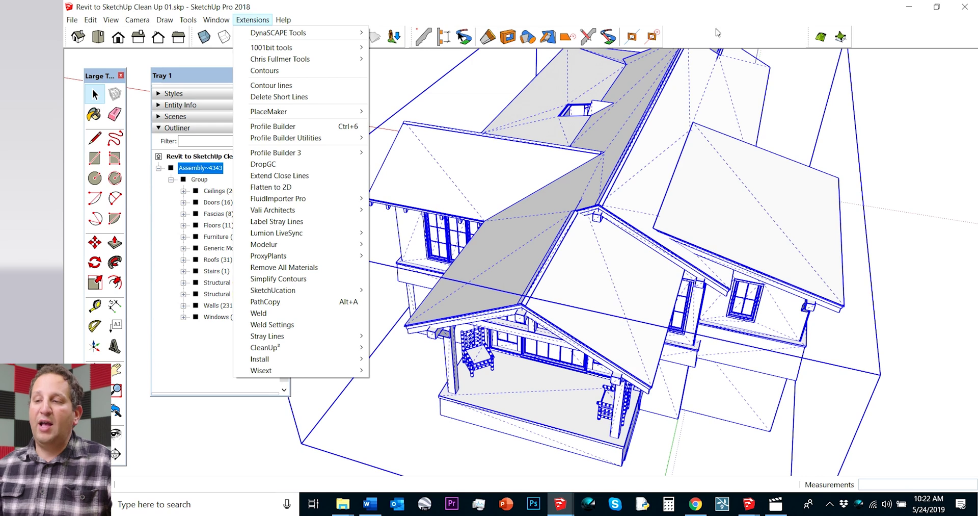
{"action": "left_click", "coordinate": [414, 6]}
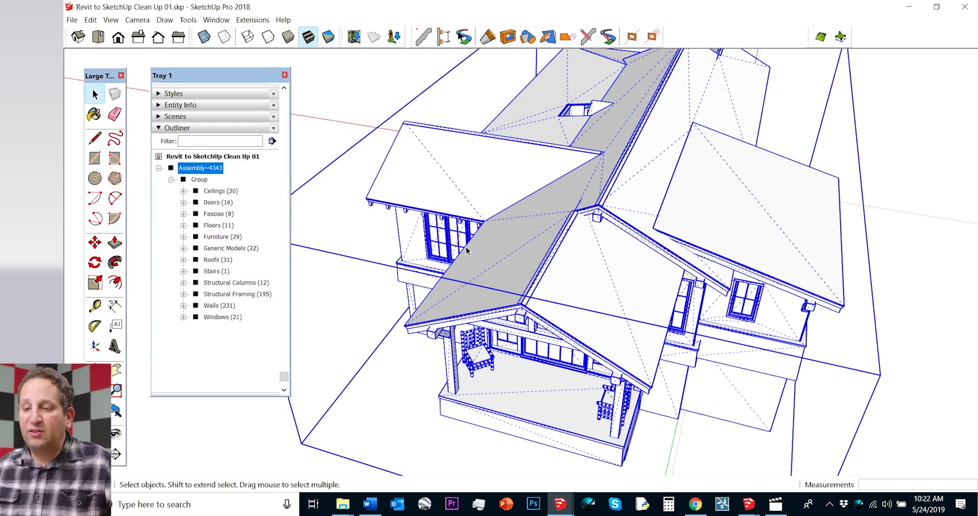
Step: View the house from the front and check that the Outliner is enabled in Tray 1
{"action": "middle_click_drag", "start_coordinate": [551, 322], "coordinate": [600, 312]}
{"action": "scroll", "coordinate": [581, 336], "scroll_direction": "up", "scroll_amount": 3}
{"action": "scroll", "coordinate": [598, 319], "scroll_direction": "down", "scroll_amount": 2}
{"action": "scroll", "coordinate": [598, 318], "scroll_direction": "down", "scroll_amount": 1}
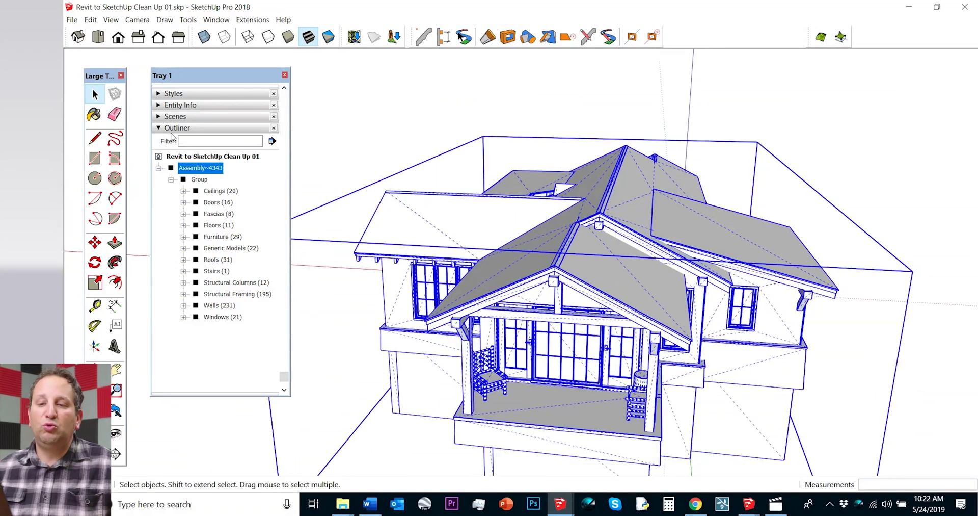
{"action": "left_click", "coordinate": [216, 20]}
{"action": "mouse_move", "coordinate": [227, 45]}
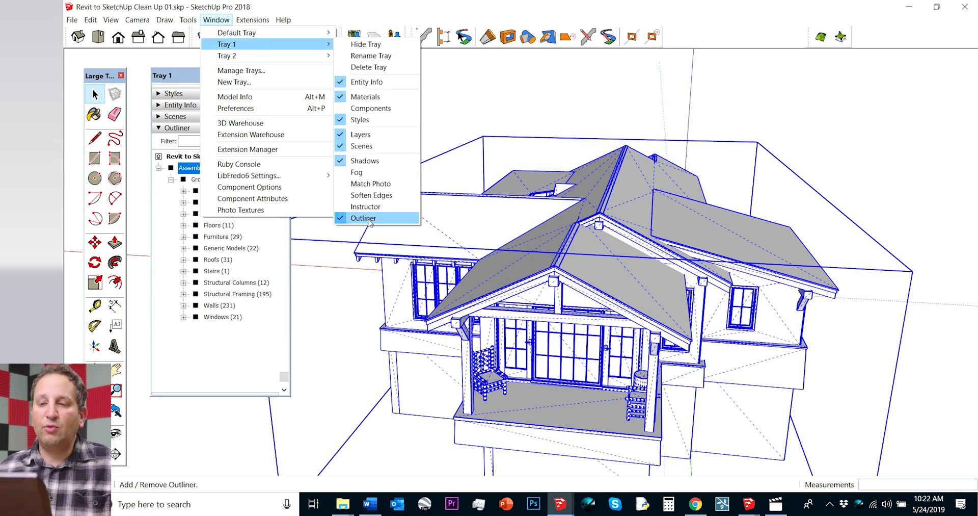
{"action": "left_click", "coordinate": [411, 10]}
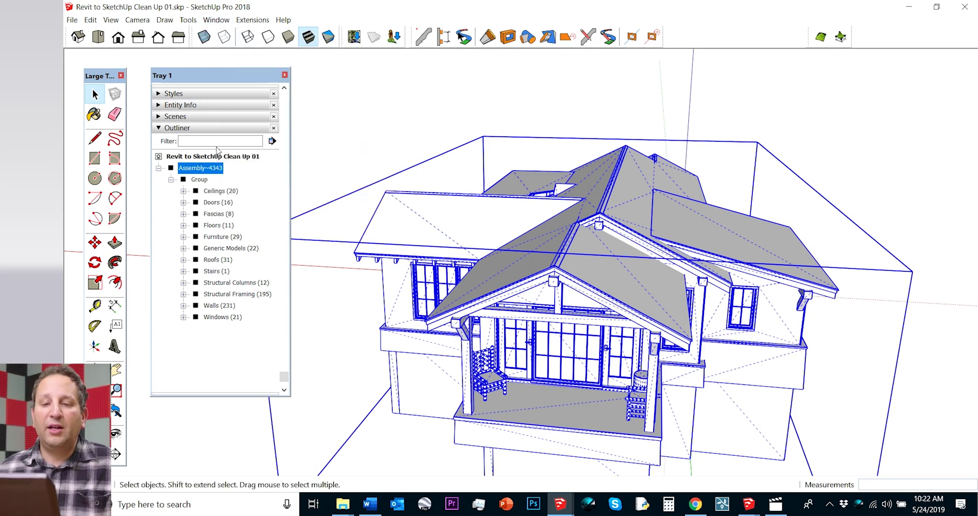
Step: Expand the Doors, Fascias, Floors and Furniture groups in the Outliner and enlarge Tray 1 to show full names
{"action": "left_click", "coordinate": [214, 202]}
{"action": "left_click", "coordinate": [184, 202]}
{"action": "left_click", "coordinate": [187, 237]}
{"action": "left_click", "coordinate": [187, 259]}
{"action": "left_click", "coordinate": [185, 282]}
{"action": "scroll", "coordinate": [187, 312], "scroll_direction": "down", "scroll_amount": 2}
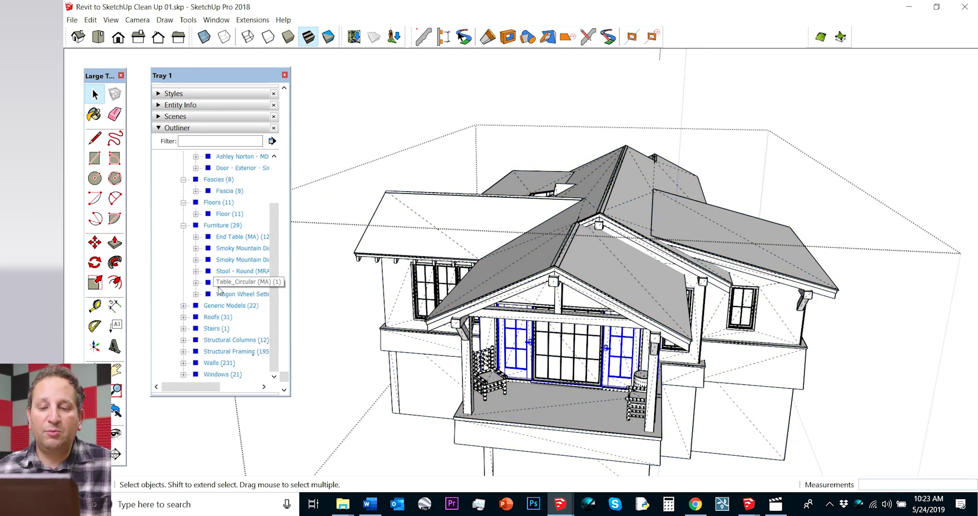
{"action": "left_click_drag", "start_coordinate": [290, 396], "coordinate": [419, 452]}
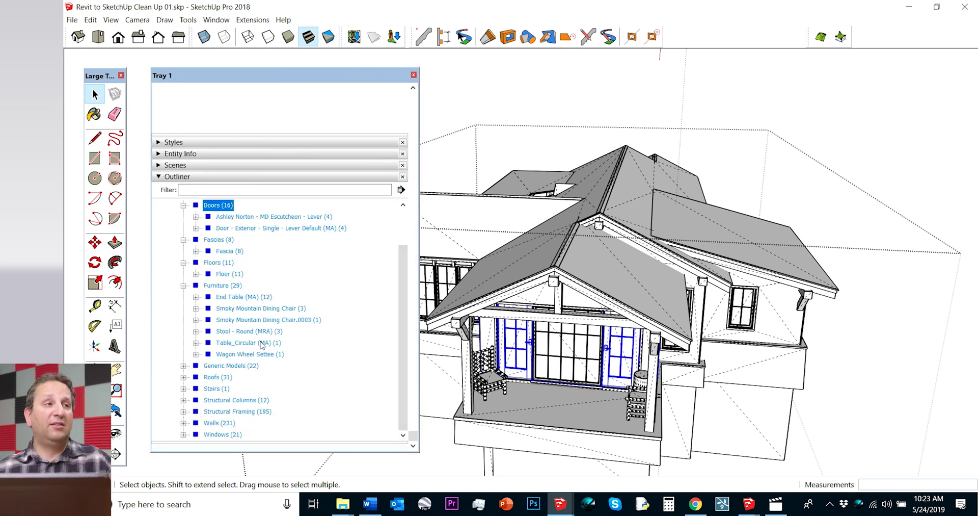
Step: Hide the Roofs group chosen in the Outliner, inspect the exposed roof framing, and undo the hiding
{"action": "middle_click_drag", "start_coordinate": [555, 366], "coordinate": [438, 352]}
{"action": "left_click", "coordinate": [218, 378]}
{"action": "middle_click_drag", "start_coordinate": [588, 333], "coordinate": [616, 290]}
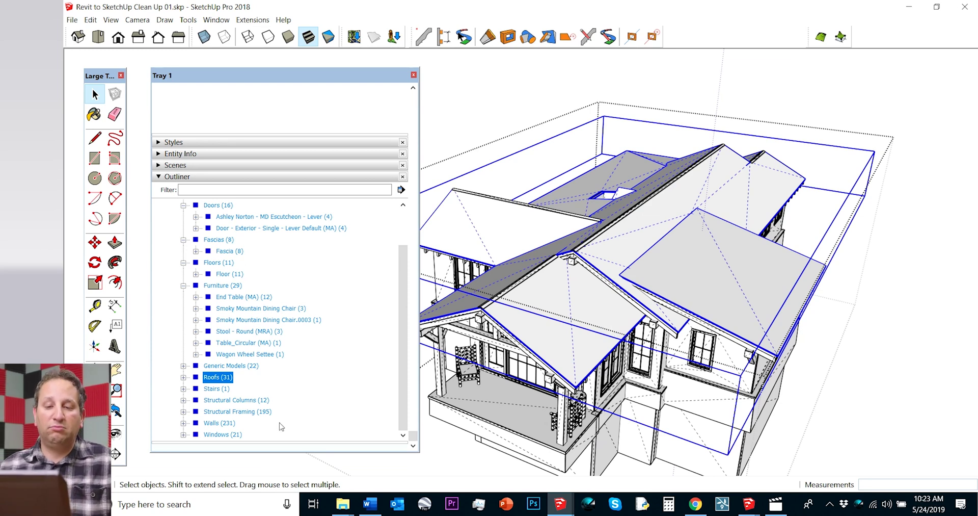
{"action": "key", "text": "h"}
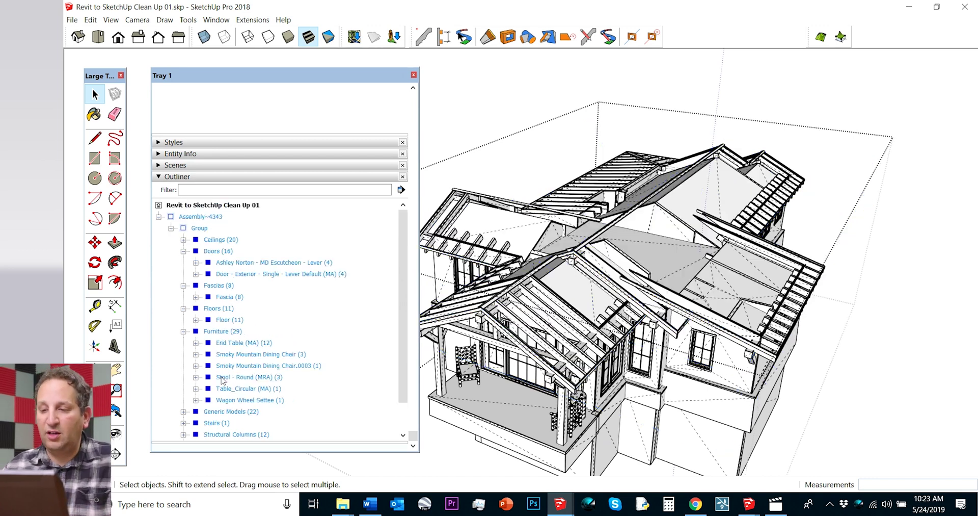
{"action": "middle_click_drag", "start_coordinate": [550, 342], "coordinate": [238, 341]}
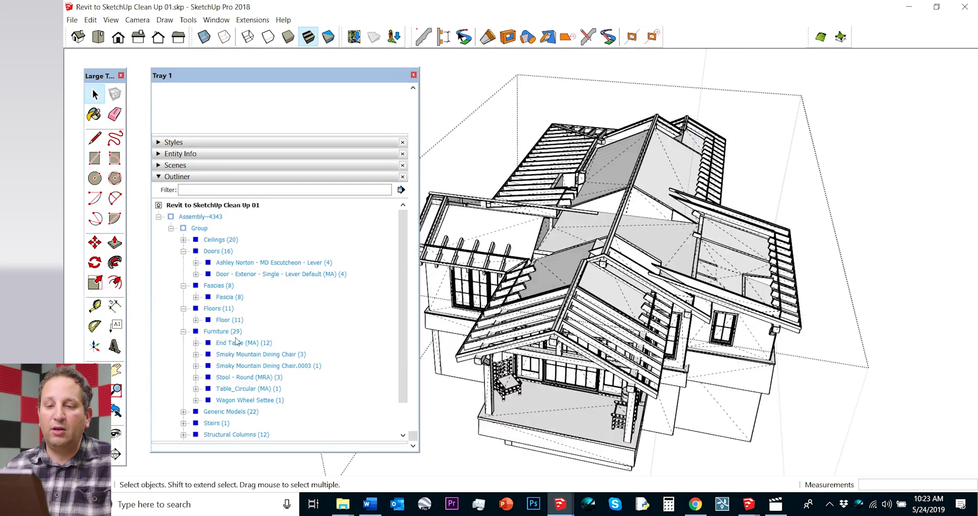
{"action": "key", "text": "ctrl+z"}
Step: Display the house with X-ray transparent faces and inspect its windows and walls up close
{"action": "middle_click_drag", "start_coordinate": [591, 320], "coordinate": [480, 281]}
{"action": "left_click", "coordinate": [204, 36]}
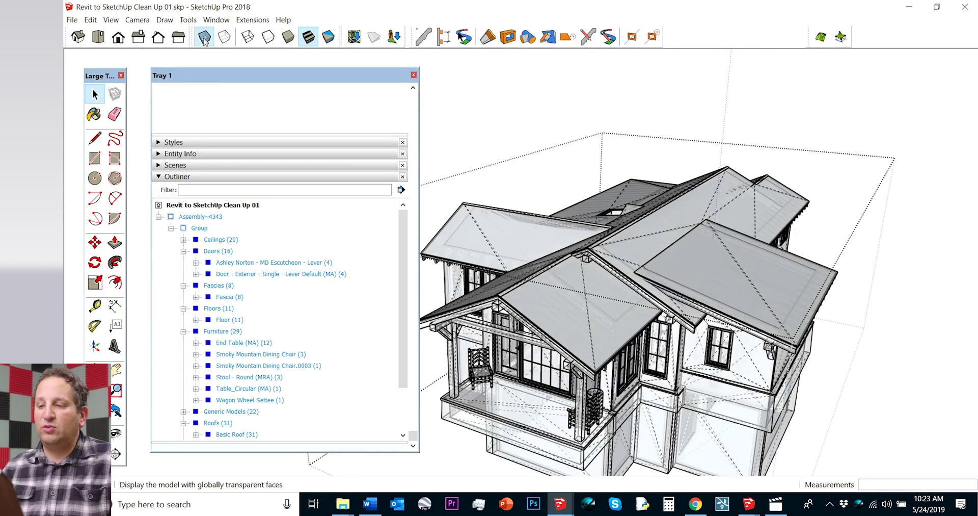
{"action": "middle_click_drag", "start_coordinate": [591, 227], "coordinate": [559, 220]}
{"action": "scroll", "coordinate": [559, 220], "scroll_direction": "up", "scroll_amount": 6}
{"action": "middle_click_drag", "start_coordinate": [555, 286], "coordinate": [545, 316]}
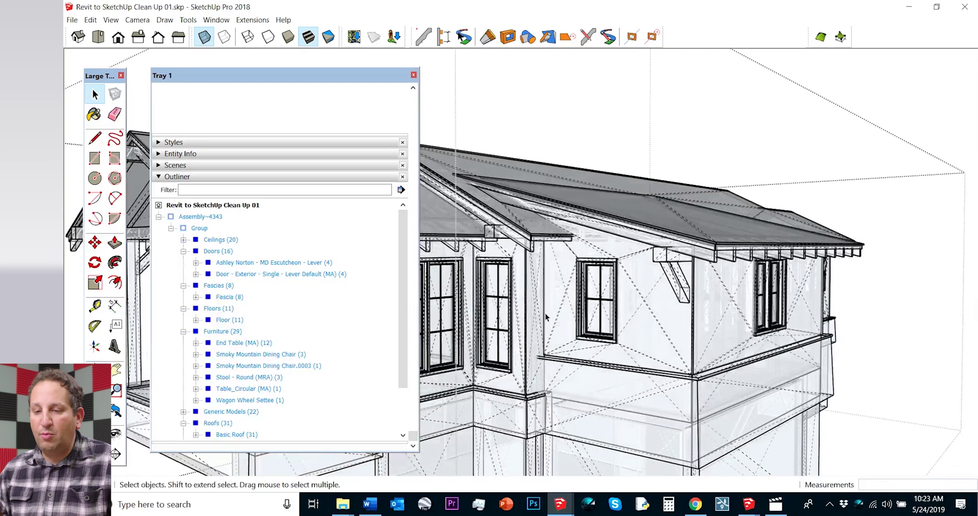
Step: Locate the Floors, the exterior single doors and the Structural Framing in the house by selecting each in the Outliner
{"action": "left_click", "coordinate": [221, 309]}
{"action": "middle_click_drag", "start_coordinate": [224, 312], "coordinate": [331, 315]}
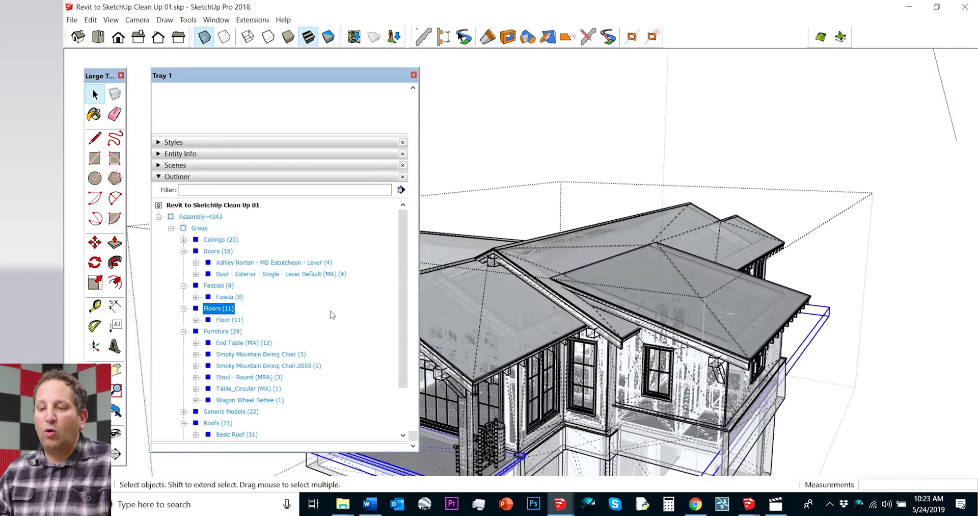
{"action": "double_click", "coordinate": [271, 274]}
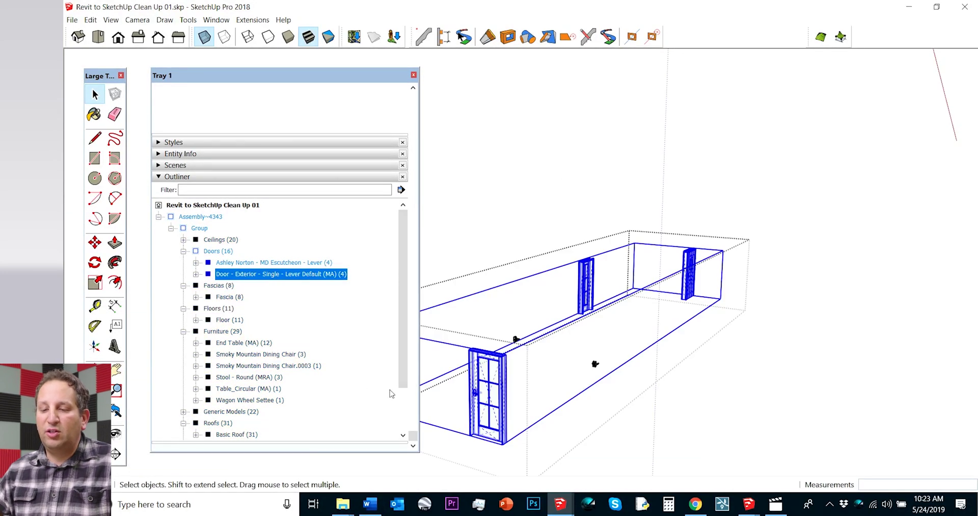
{"action": "scroll", "coordinate": [370, 391], "scroll_direction": "down", "scroll_amount": 2}
{"action": "left_click", "coordinate": [235, 412]}
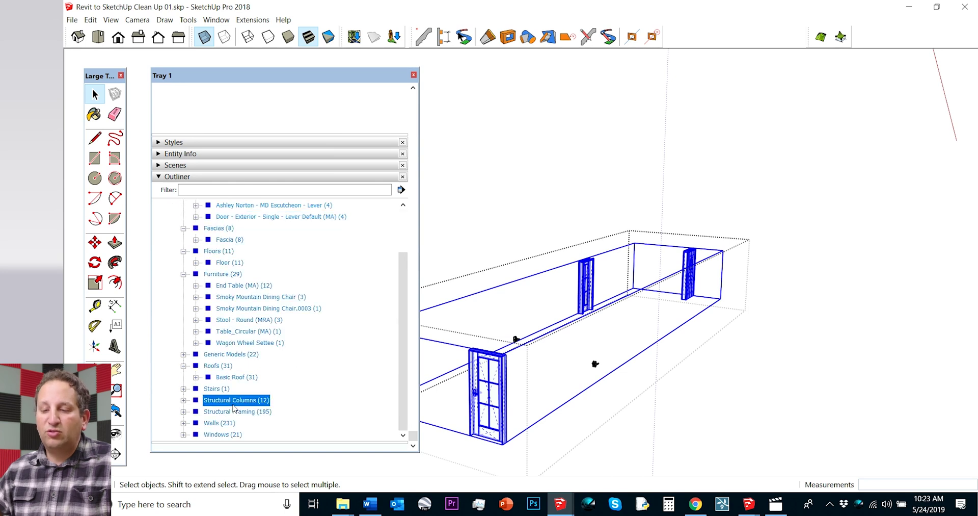
Step: Show the entire model's statistics in Model Info with nested components included
{"action": "left_click", "coordinate": [214, 19]}
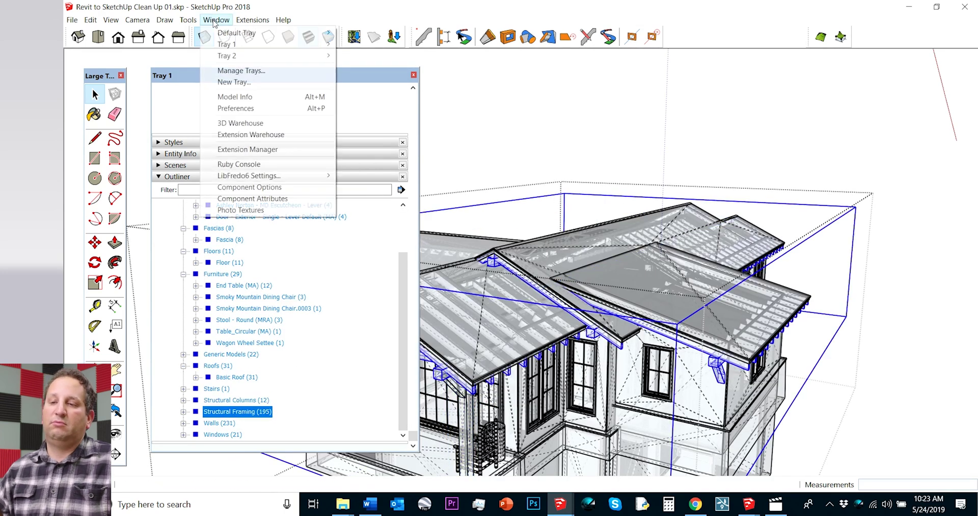
{"action": "left_click", "coordinate": [234, 97]}
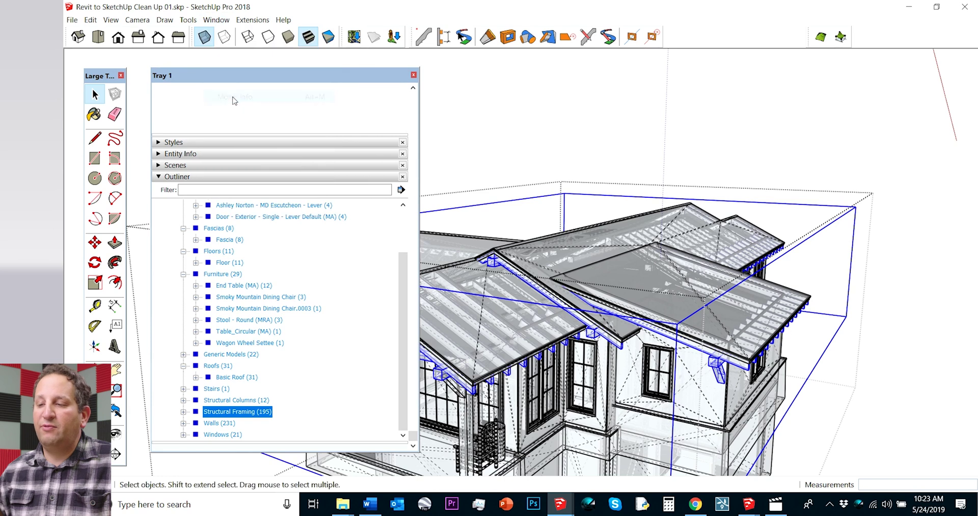
{"action": "left_click", "coordinate": [85, 116]}
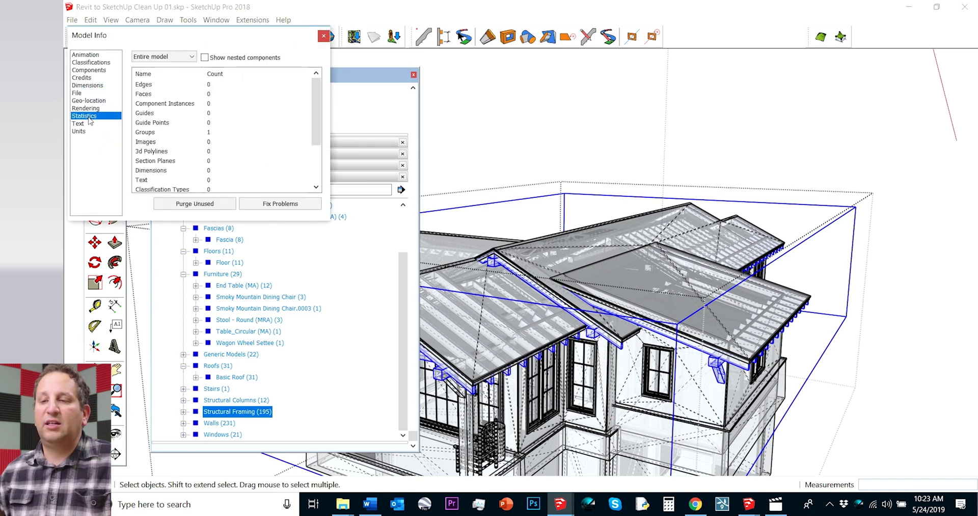
{"action": "left_click", "coordinate": [204, 58]}
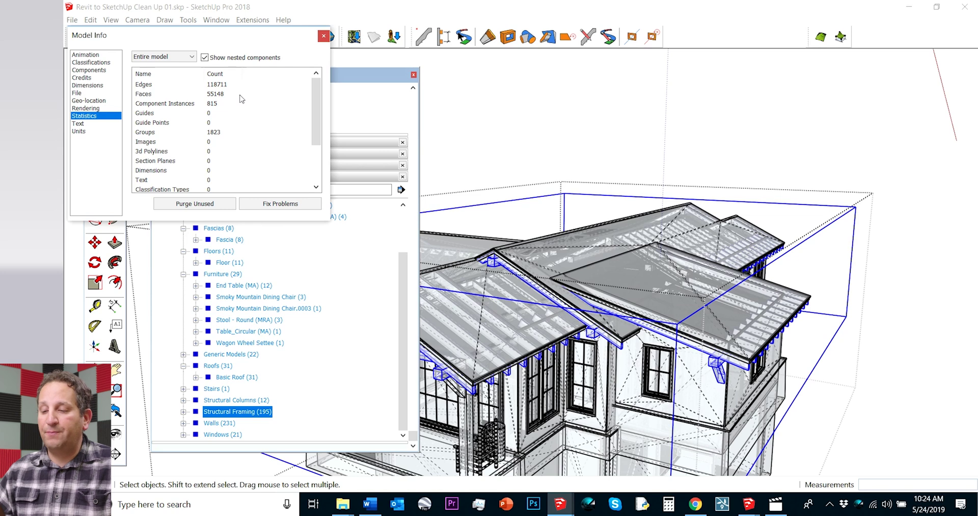
Step: Switch to the Untitled SketchUp model with the site plan and select the plan's linework
{"action": "left_click", "coordinate": [560, 503]}
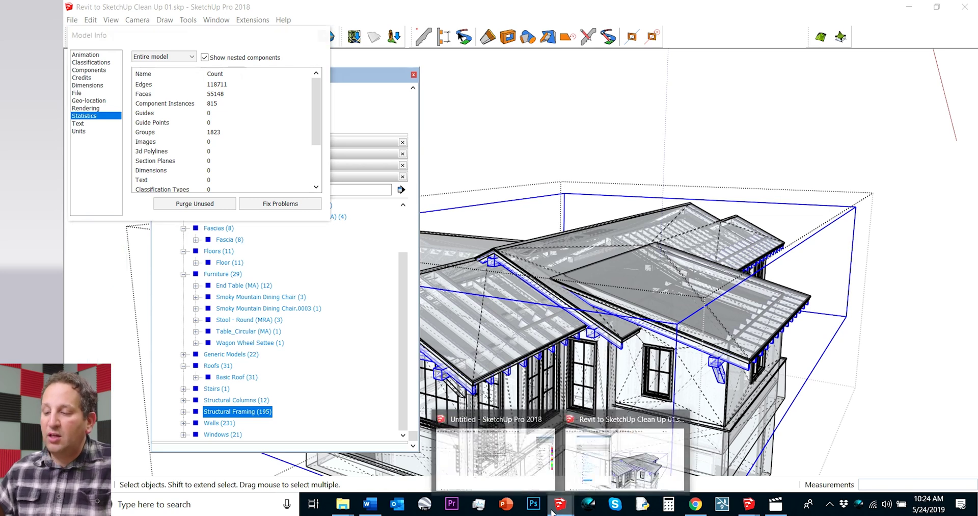
{"action": "left_click", "coordinate": [488, 471]}
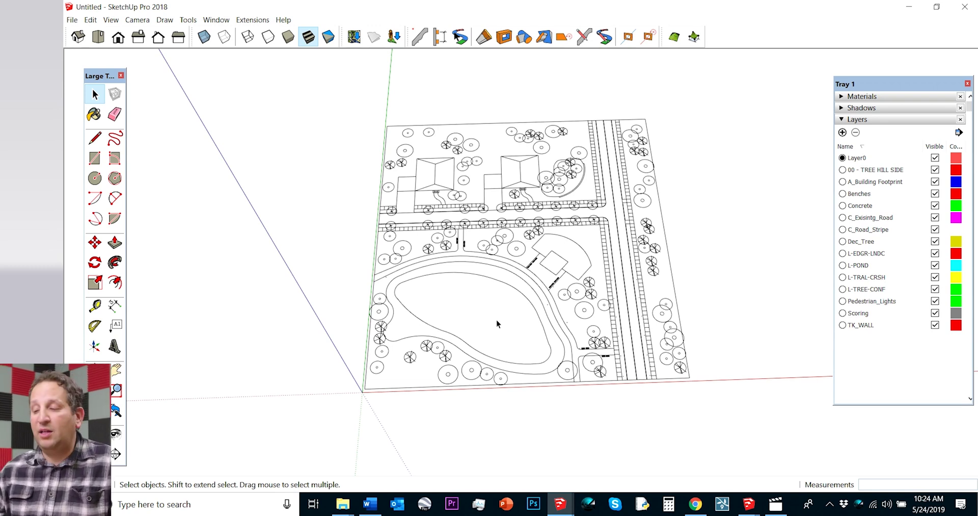
{"action": "middle_click_drag", "start_coordinate": [579, 271], "coordinate": [564, 318]}
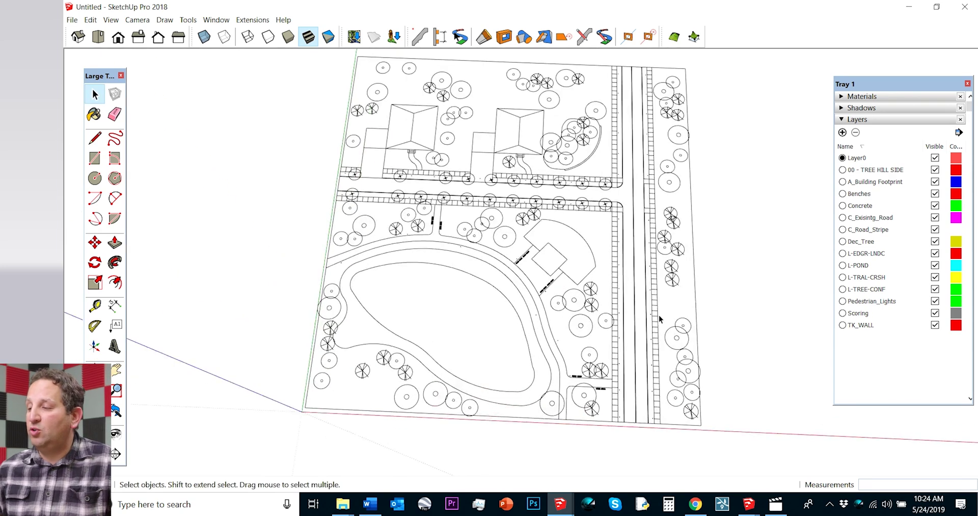
{"action": "left_click", "coordinate": [437, 255]}
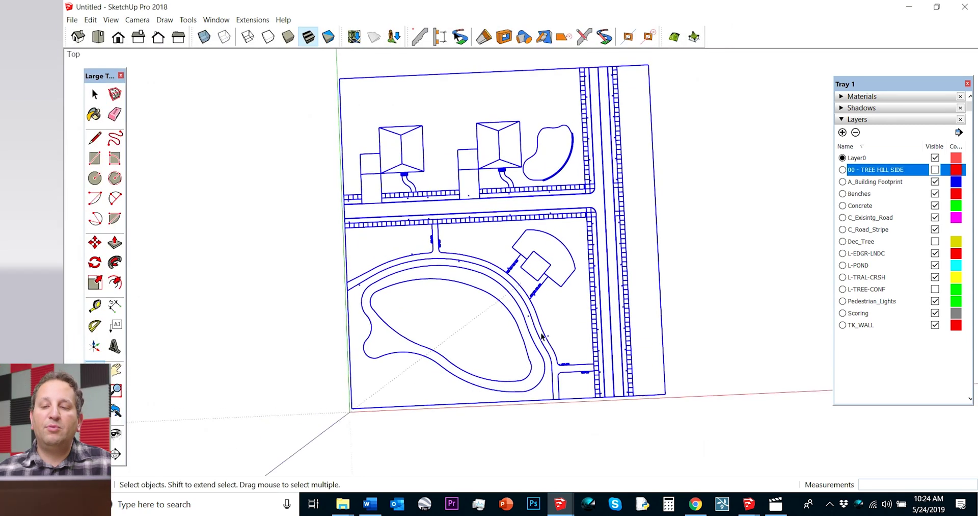
Step: Trace the scoring lines of several adjacent sidewalk panels below the horizontal road with the Line tool to form their faces
{"action": "scroll", "coordinate": [543, 336], "scroll_direction": "up", "scroll_amount": 6}
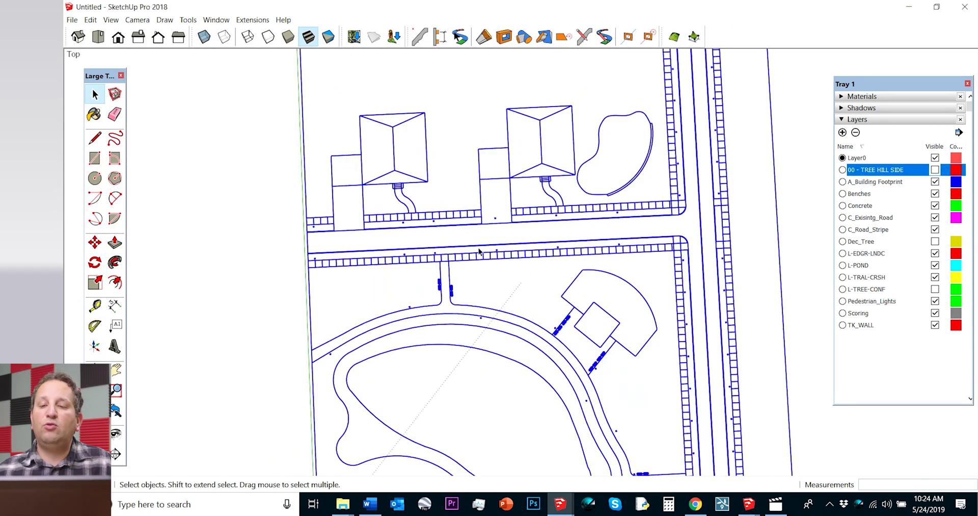
{"action": "left_click", "coordinate": [500, 262]}
{"action": "scroll", "coordinate": [500, 263], "scroll_direction": "up", "scroll_amount": 5}
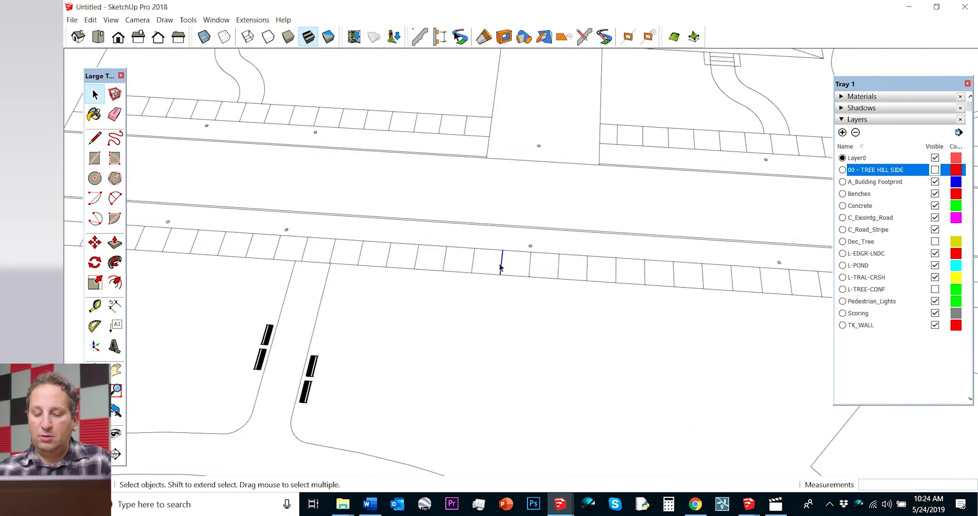
{"action": "key", "text": "l"}
{"action": "left_click", "coordinate": [504, 243]}
{"action": "left_click", "coordinate": [500, 279]}
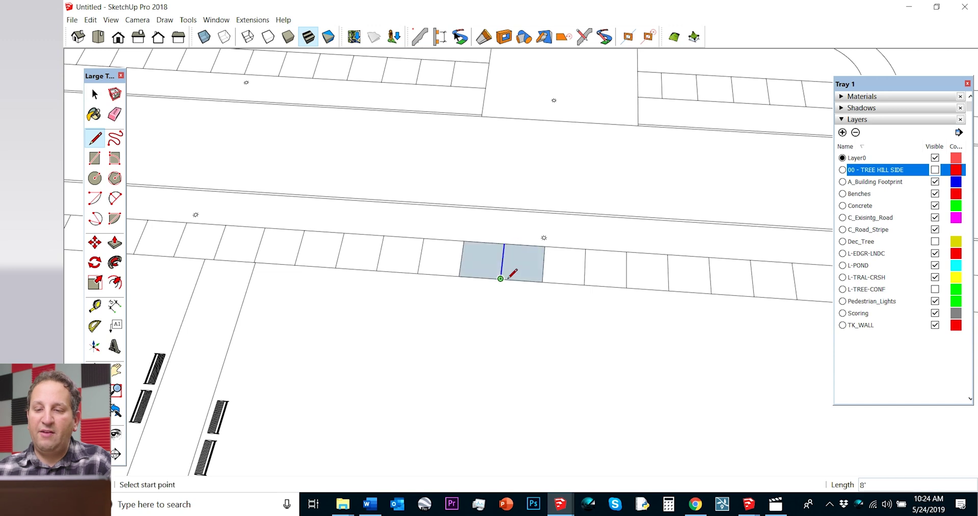
{"action": "left_click", "coordinate": [543, 282]}
{"action": "left_click", "coordinate": [544, 247]}
{"action": "left_click", "coordinate": [585, 248]}
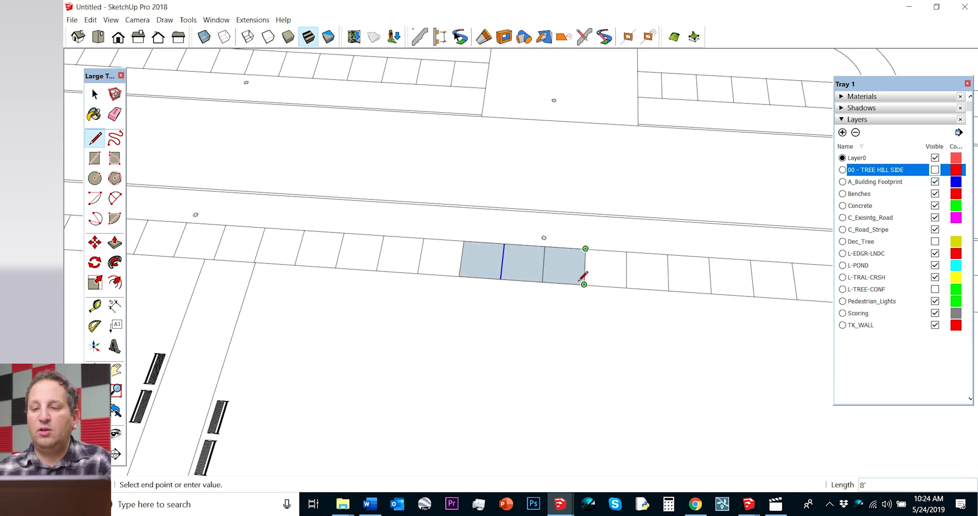
{"action": "left_click", "coordinate": [584, 284]}
{"action": "left_click", "coordinate": [627, 284]}
{"action": "left_click", "coordinate": [628, 251]}
Step: Draw a line across the horizontal road beside the traced sidewalk panels to form road faces
{"action": "scroll", "coordinate": [628, 252], "scroll_direction": "down", "scroll_amount": 1}
{"action": "scroll", "coordinate": [628, 252], "scroll_direction": "down", "scroll_amount": 2}
{"action": "left_click", "coordinate": [538, 247]}
{"action": "left_click", "coordinate": [533, 164]}
{"action": "scroll", "coordinate": [507, 244], "scroll_direction": "down", "scroll_amount": 2}
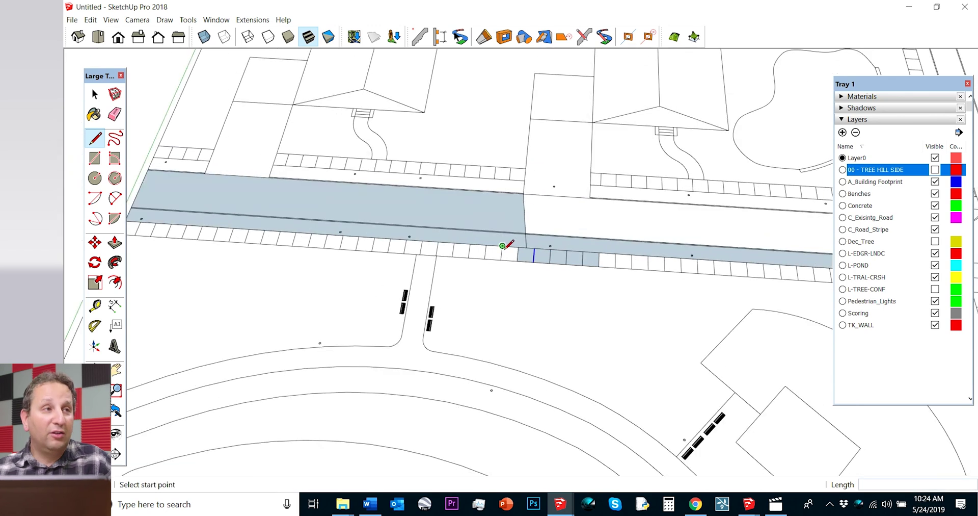
{"action": "scroll", "coordinate": [509, 245], "scroll_direction": "down", "scroll_amount": 3}
{"action": "scroll", "coordinate": [519, 210], "scroll_direction": "down", "scroll_amount": 5}
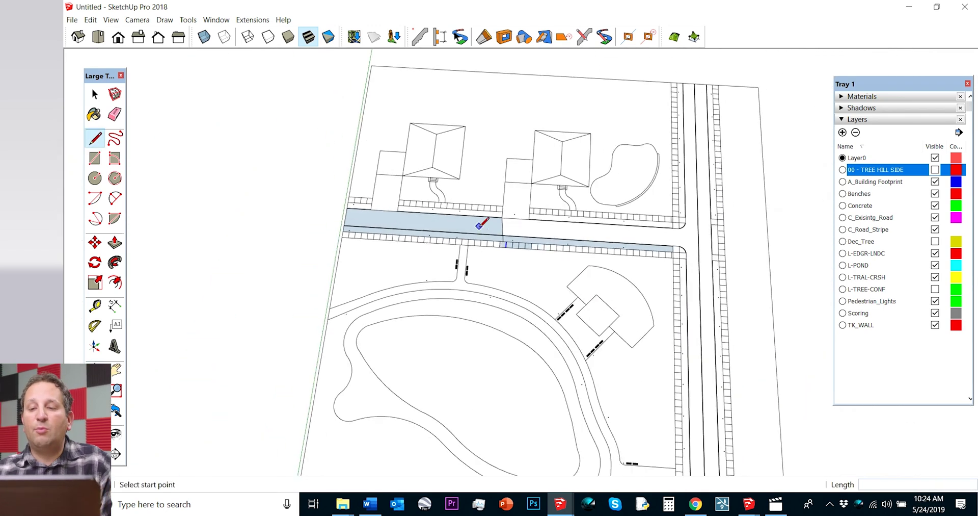
{"action": "scroll", "coordinate": [471, 230], "scroll_direction": "up", "scroll_amount": 3}
{"action": "key", "text": "space"}
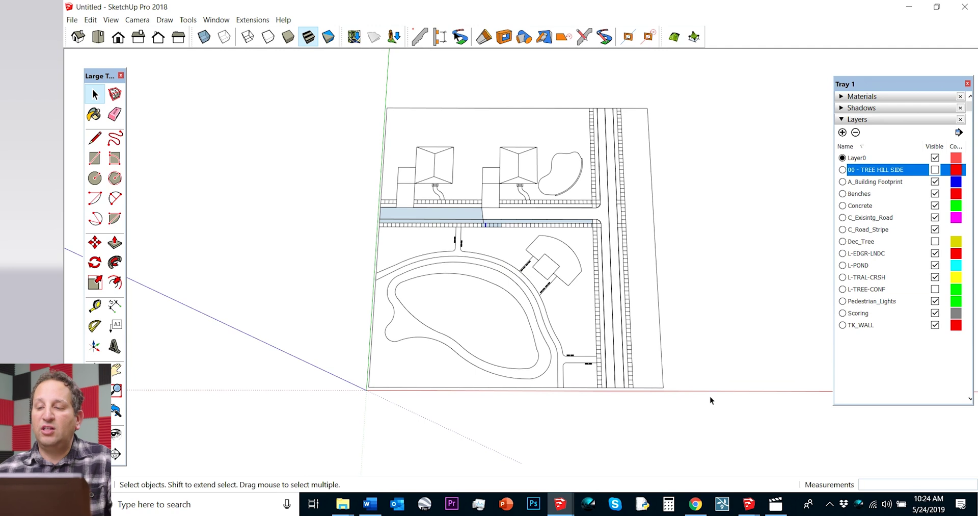
Step: Select the entire site plan and run the DynaSCAPE Tools routine Run CAD Cleanup (All) on it
{"action": "left_click_drag", "start_coordinate": [293, 88], "coordinate": [296, 86]}
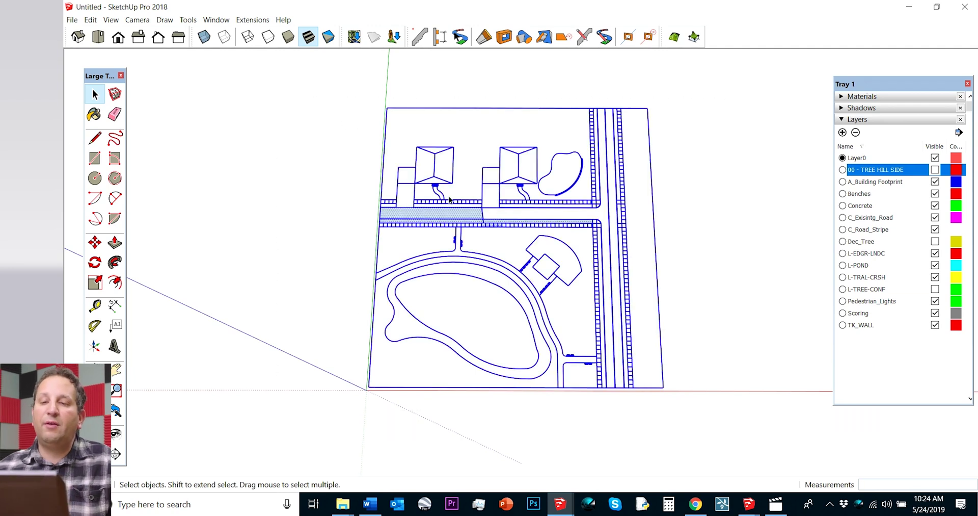
{"action": "left_click", "coordinate": [253, 20]}
{"action": "mouse_move", "coordinate": [266, 34]}
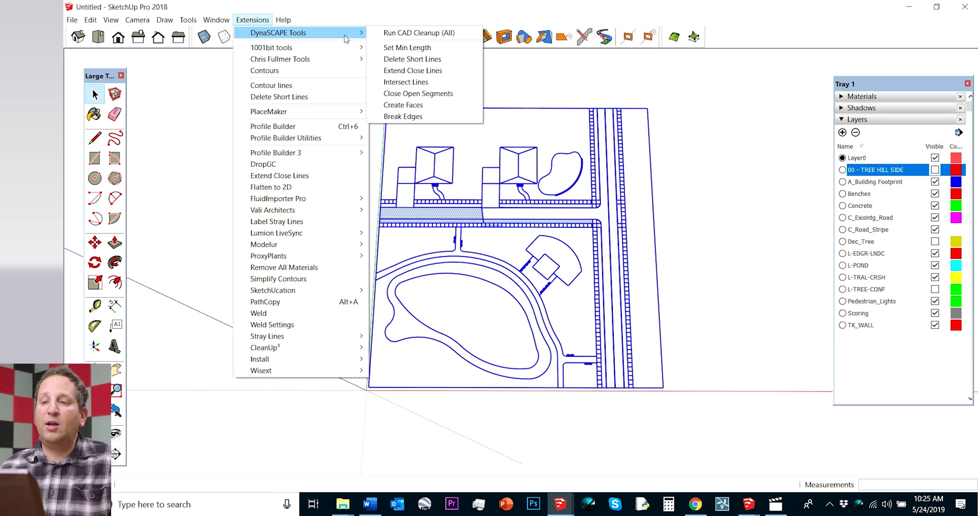
{"action": "left_click", "coordinate": [408, 34]}
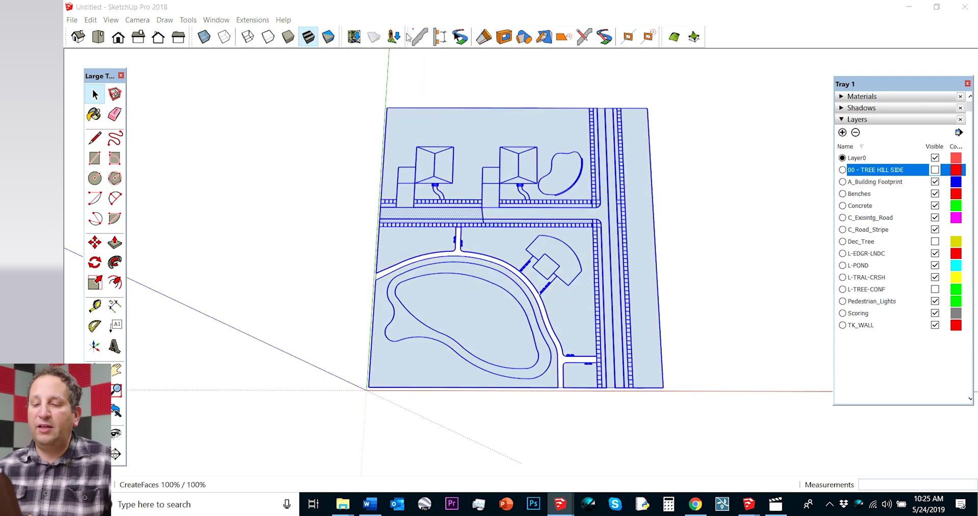
{"action": "left_click", "coordinate": [581, 296]}
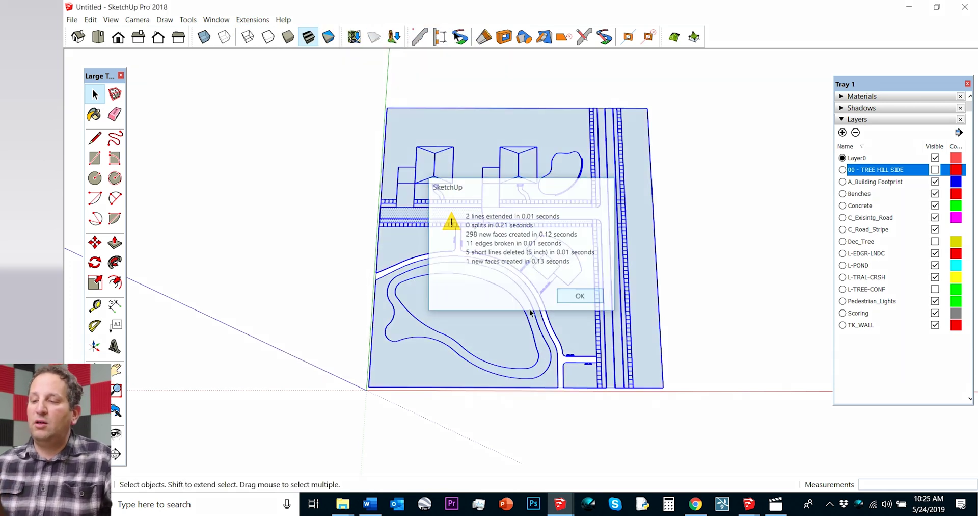
{"action": "scroll", "coordinate": [527, 242], "scroll_direction": "up", "scroll_amount": 6}
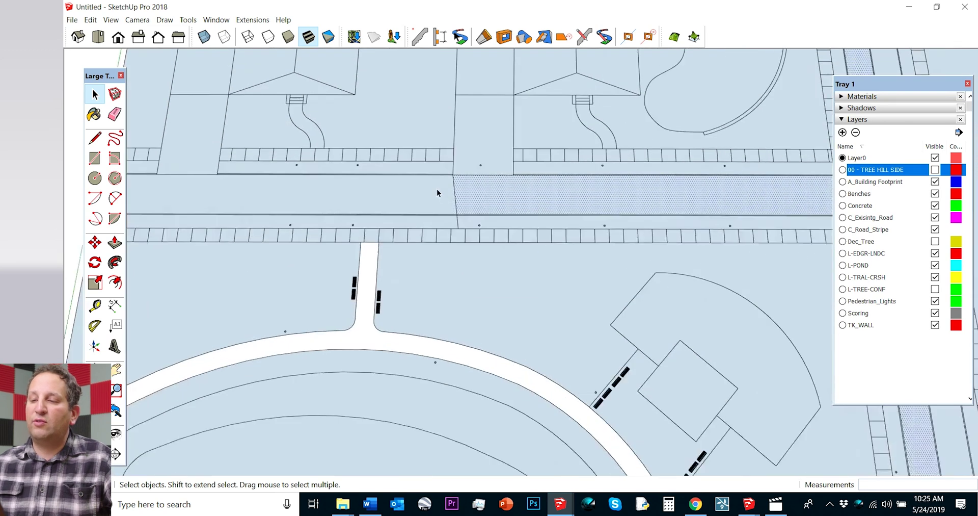
{"action": "scroll", "coordinate": [403, 174], "scroll_direction": "down", "scroll_amount": 3}
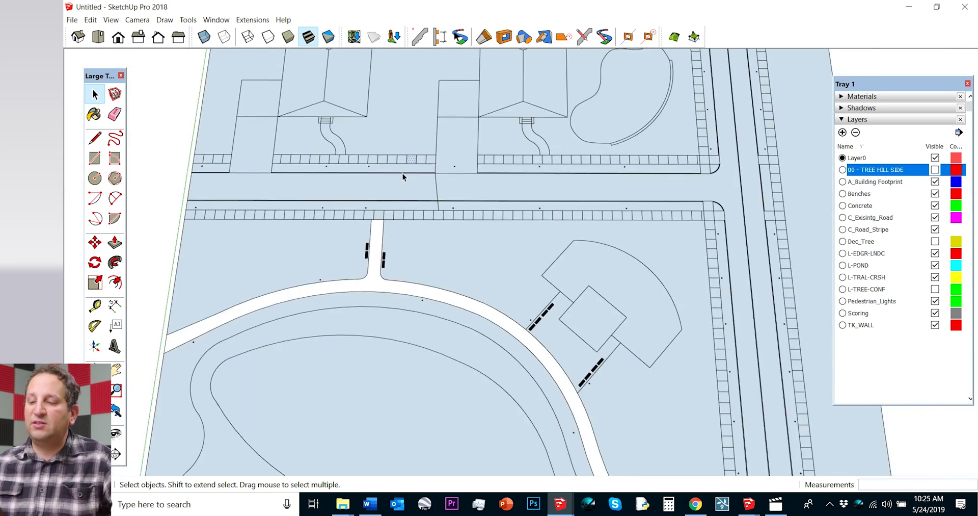
Step: Try to close the unfilled area with a line, and undo the edits back to the plan before the road line and CAD cleanup
{"action": "scroll", "coordinate": [459, 304], "scroll_direction": "up", "scroll_amount": 6}
{"action": "scroll", "coordinate": [460, 304], "scroll_direction": "up", "scroll_amount": 3}
{"action": "key", "text": "l"}
{"action": "left_click", "coordinate": [466, 287]}
{"action": "left_click", "coordinate": [508, 251]}
{"action": "key", "text": "space"}
{"action": "scroll", "coordinate": [530, 280], "scroll_direction": "down", "scroll_amount": 10}
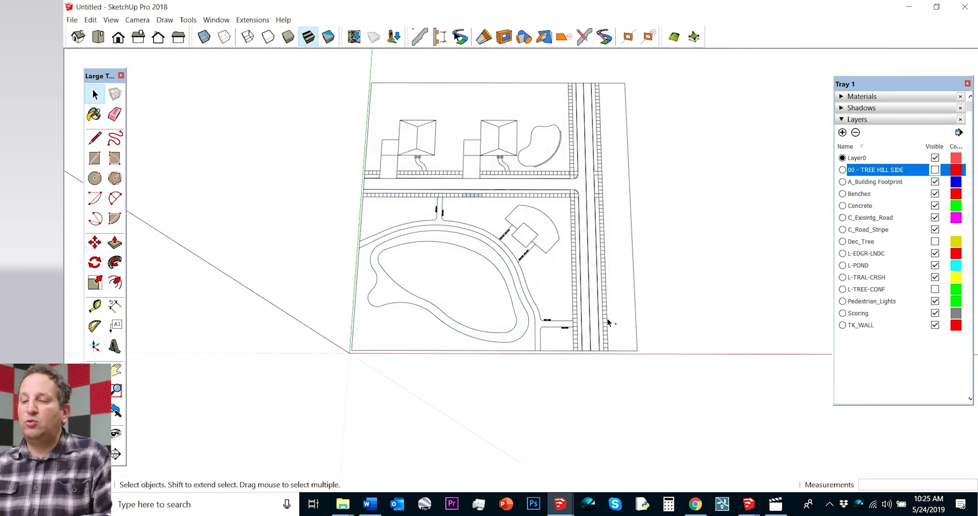
Step: Run Extend Close Lines and Delete Short Lines on the entire selected site plan
{"action": "left_click_drag", "start_coordinate": [317, 69], "coordinate": [317, 71]}
{"action": "left_click", "coordinate": [252, 19]}
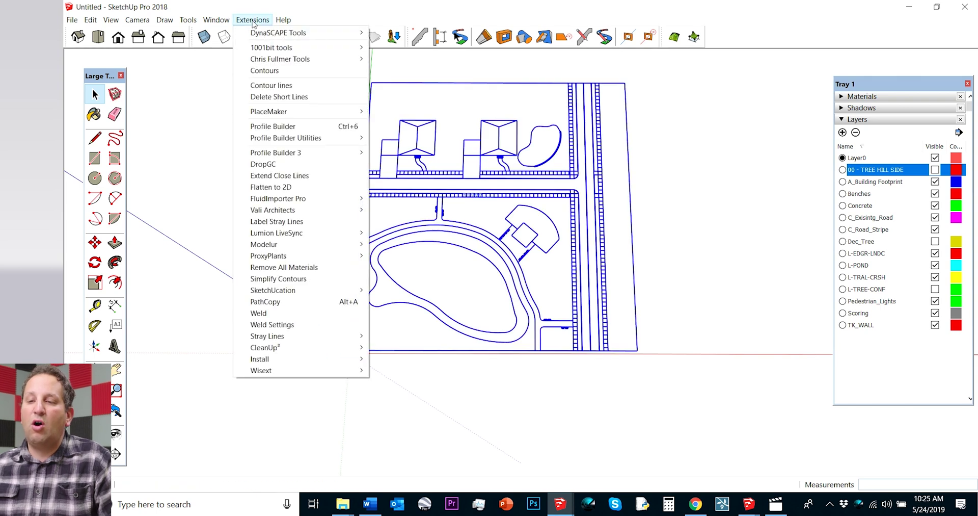
{"action": "left_click", "coordinate": [297, 177]}
{"action": "left_click", "coordinate": [559, 278]}
{"action": "left_click", "coordinate": [252, 21]}
{"action": "left_click", "coordinate": [275, 97]}
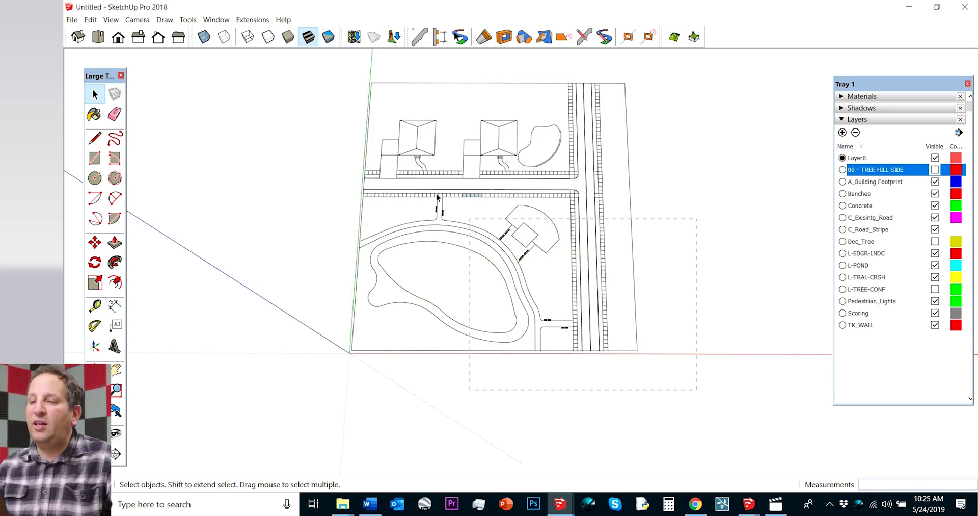
Step: Run Make Faces 1.4 on the entire site plan and check the faces beside the pond and walkway by selecting them
{"action": "left_click_drag", "start_coordinate": [261, 63], "coordinate": [260, 62]}
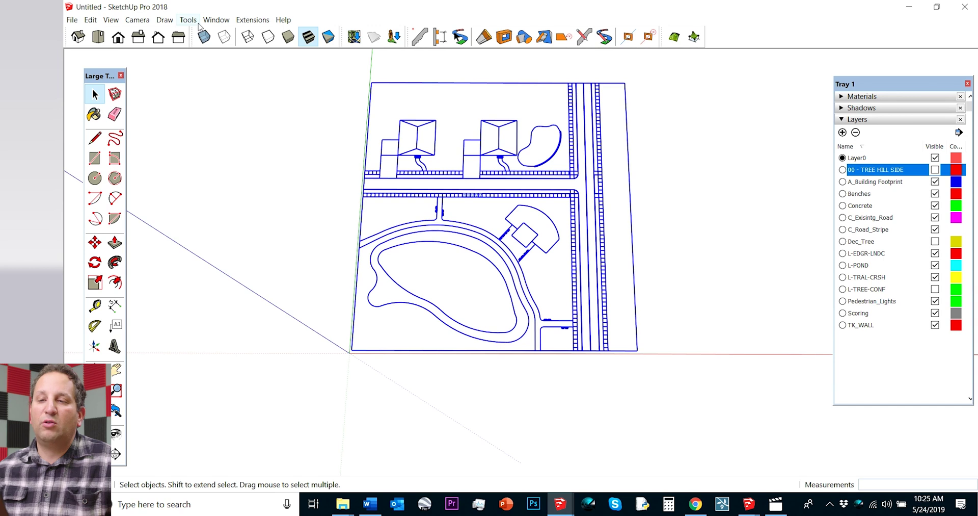
{"action": "left_click", "coordinate": [189, 20]}
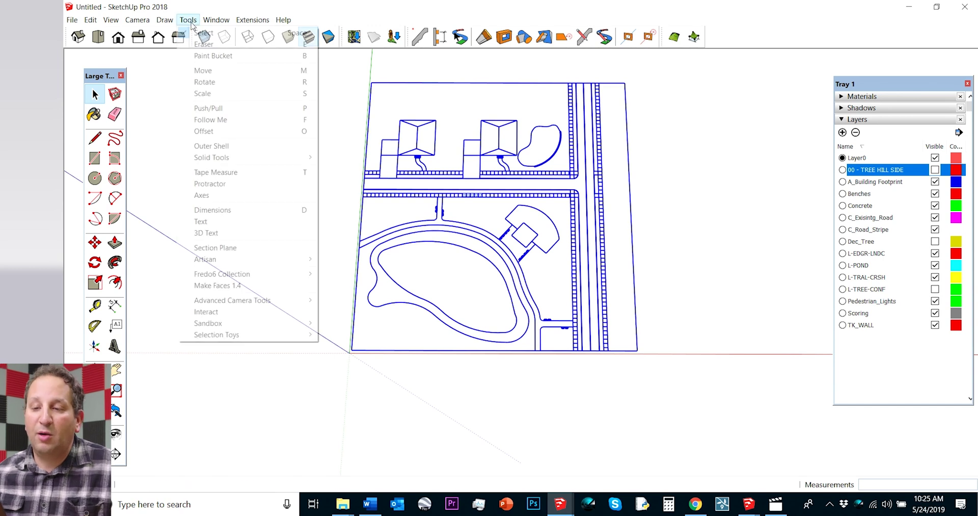
{"action": "left_click", "coordinate": [240, 286]}
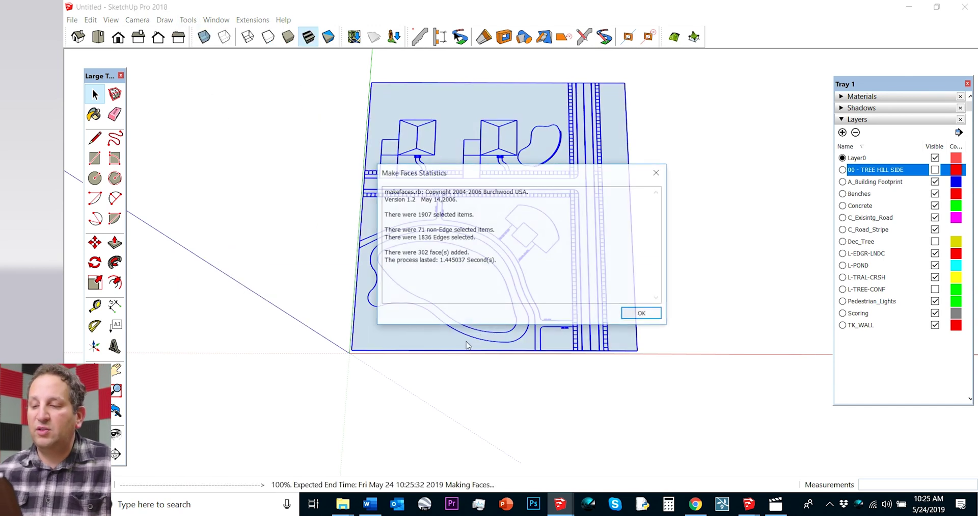
{"action": "left_click", "coordinate": [642, 314]}
{"action": "left_click", "coordinate": [488, 314]}
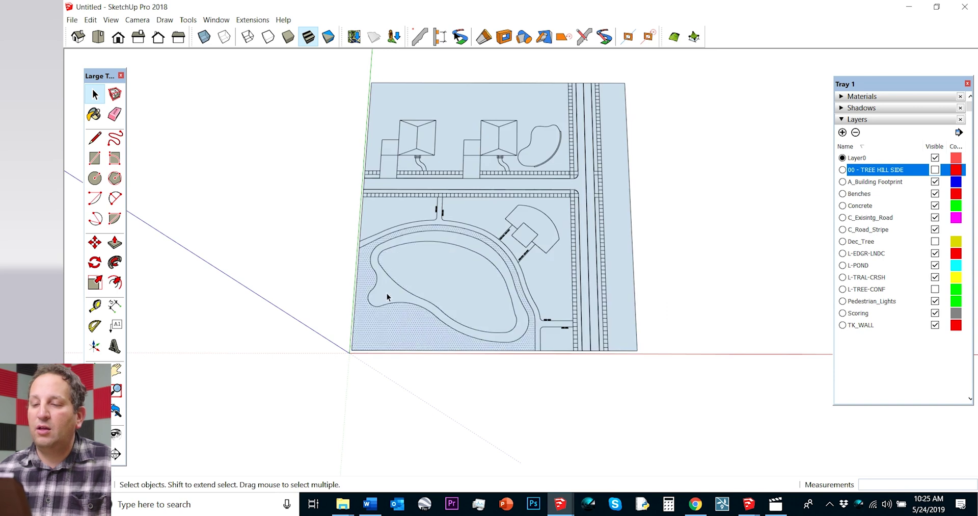
{"action": "left_click", "coordinate": [377, 204]}
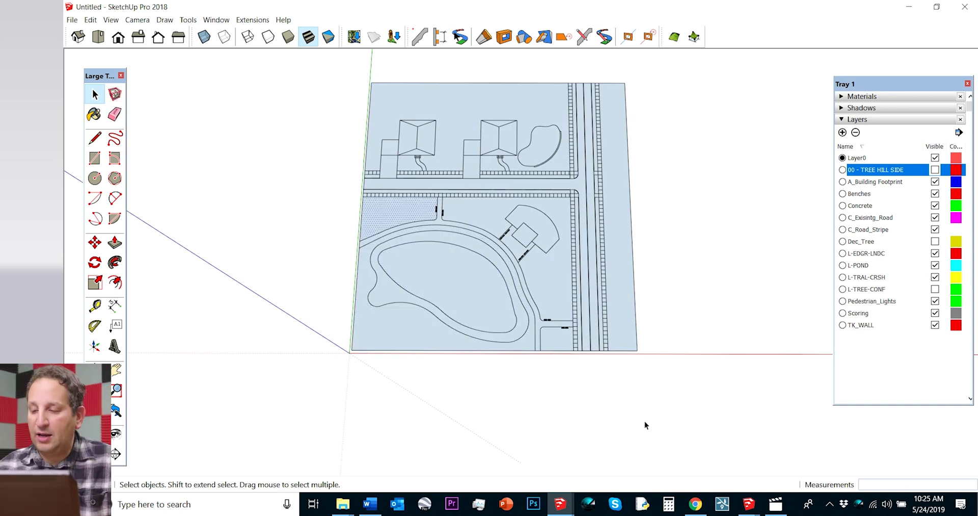
Step: Switch to Chrome and view the DynaSCAPE CAD Cleanup Plugin page on the Sketch3D site
{"action": "left_click", "coordinate": [693, 506]}
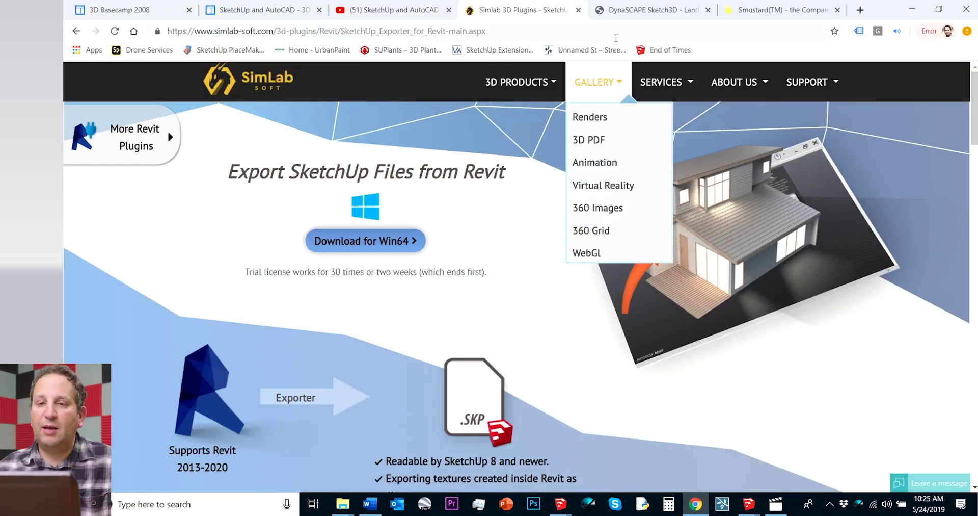
{"action": "left_click", "coordinate": [618, 12]}
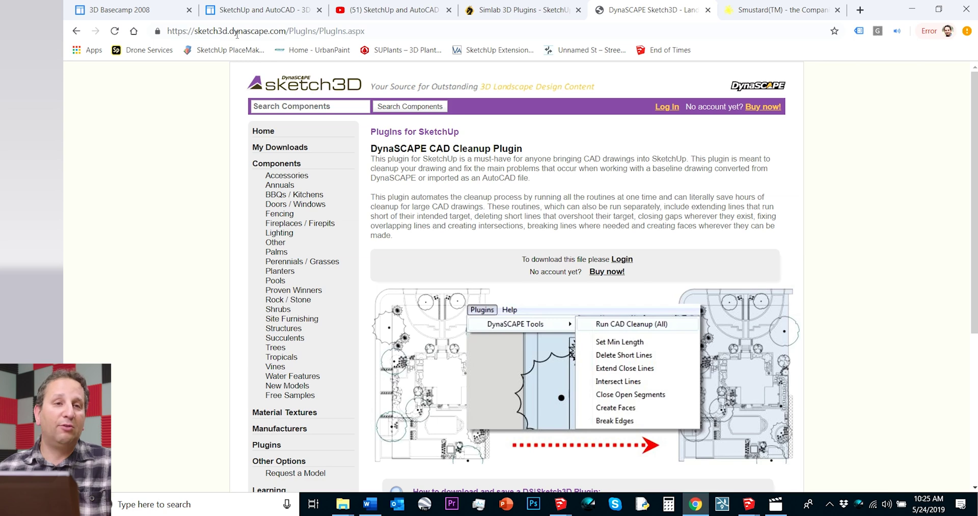
{"action": "scroll", "coordinate": [341, 117], "scroll_direction": "down", "scroll_amount": 3}
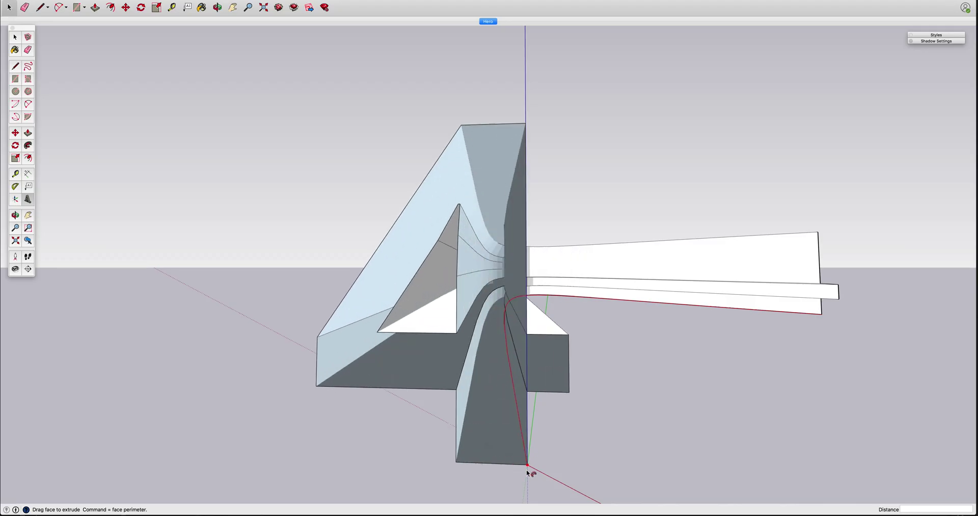
Step: Finish the Follow Me extrusion of the numeral 4 along its curved path in the other SketchUp model
{"action": "key", "text": "super+z"}
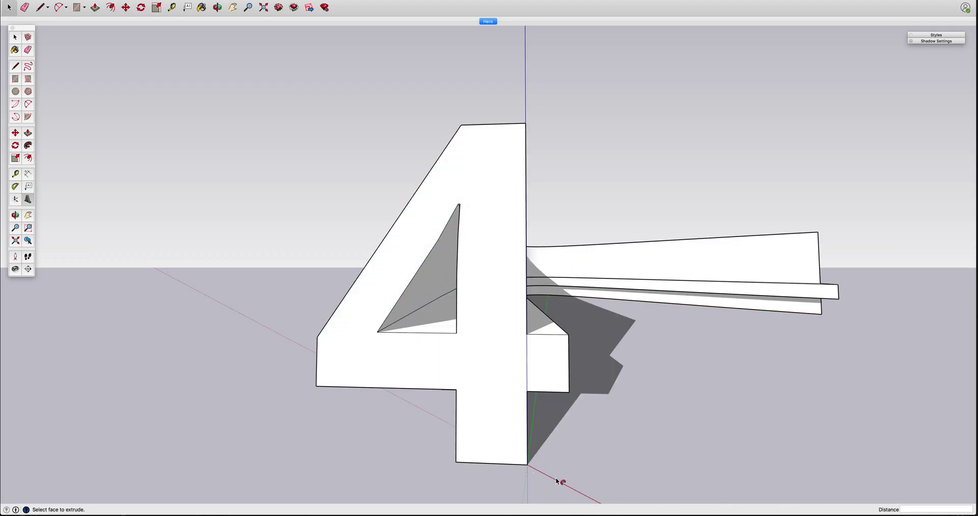